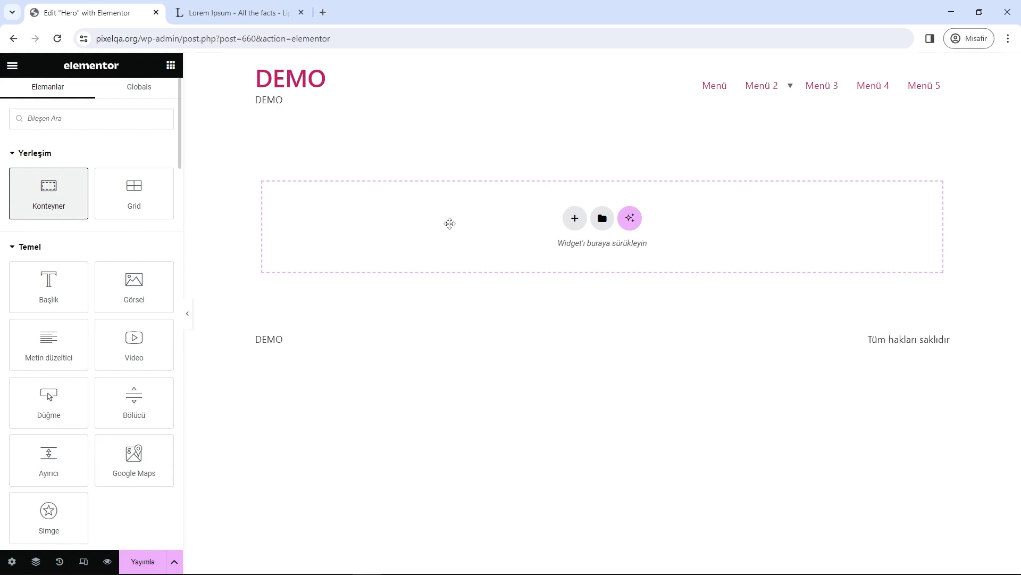
# Add a container inside the existing one and give it a classic background image of the woman facing forward with a coffee cup
pyautogui.click(171, 65)
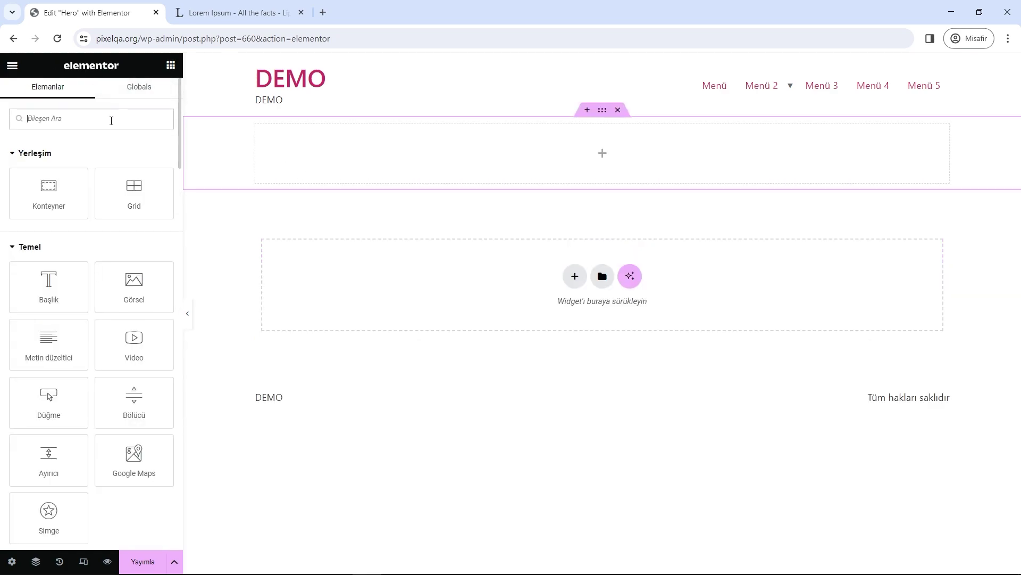
pyautogui.moveTo(49, 186); pyautogui.dragTo(308, 151)
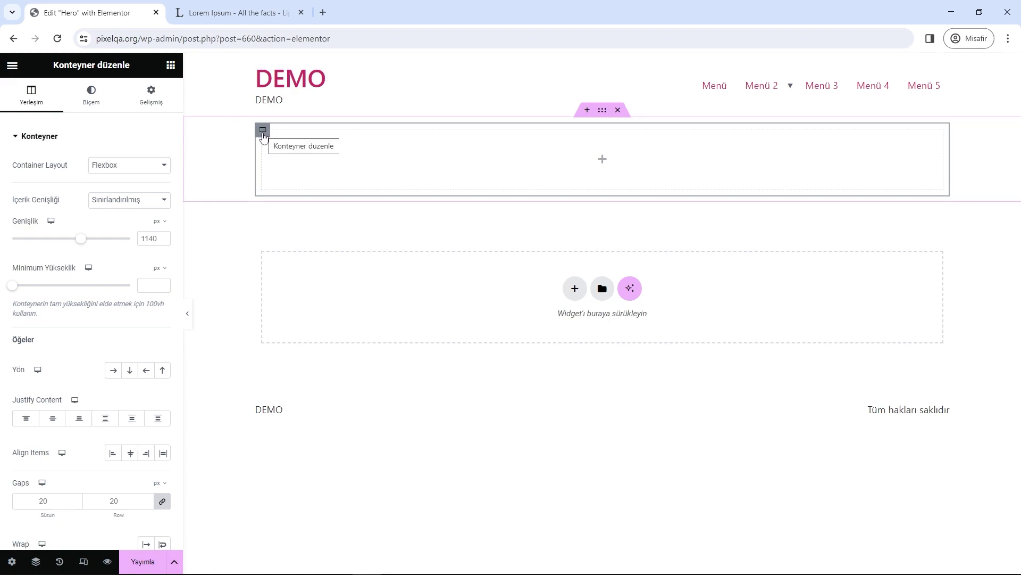
pyautogui.click(93, 100)
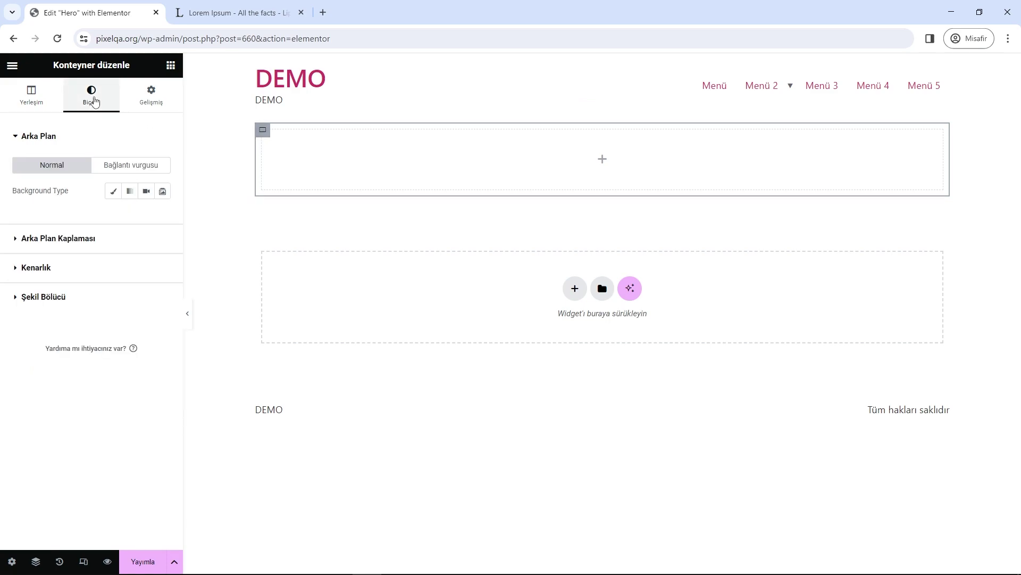
pyautogui.click(109, 196)
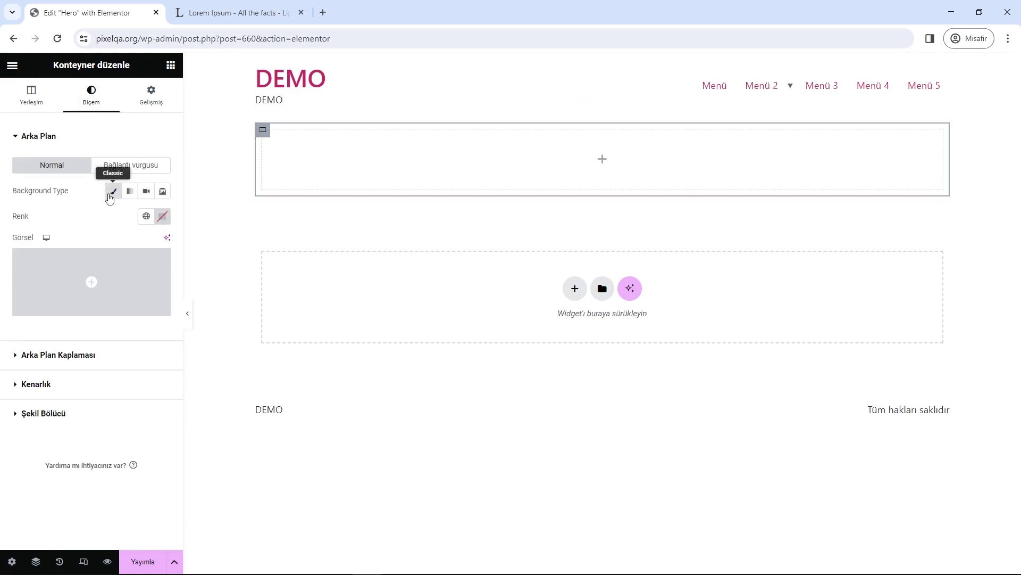
pyautogui.click(99, 273)
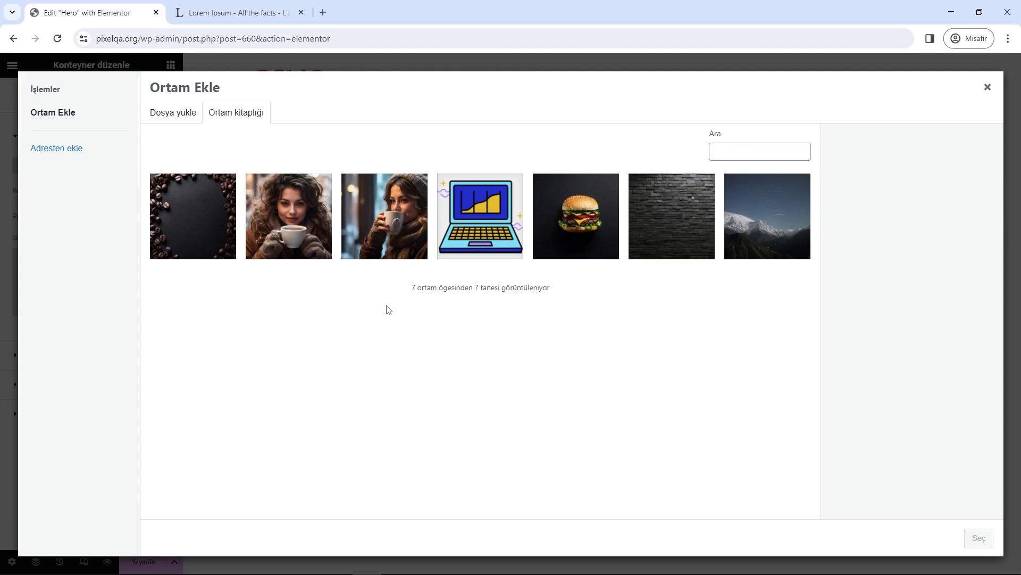
pyautogui.click(285, 215)
pyautogui.click(979, 539)
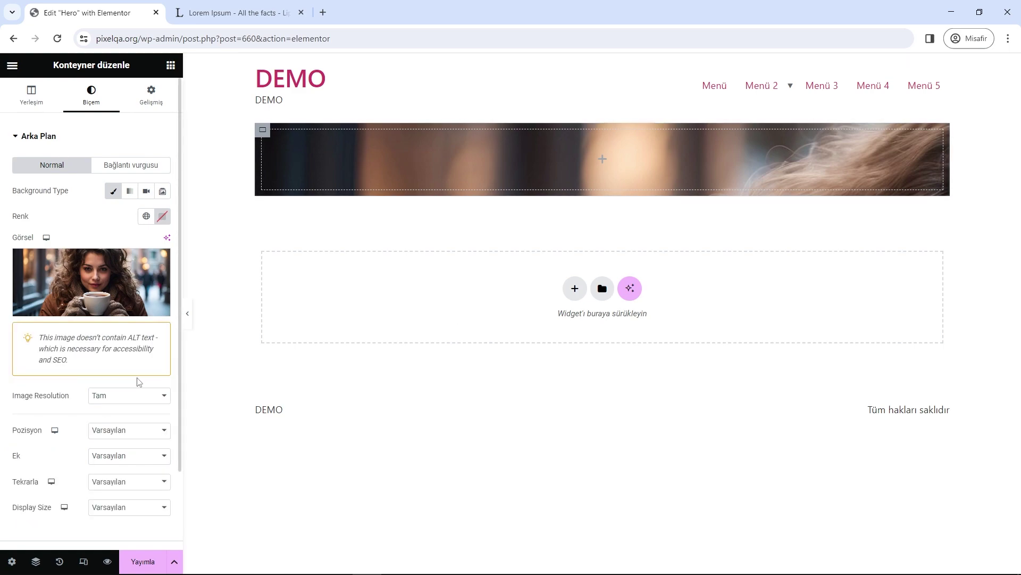
# Set the background image's position to Orta Orta, repeat to Tekrarlama Yok and display size to Kapla
pyautogui.click(126, 438)
pyautogui.click(120, 451)
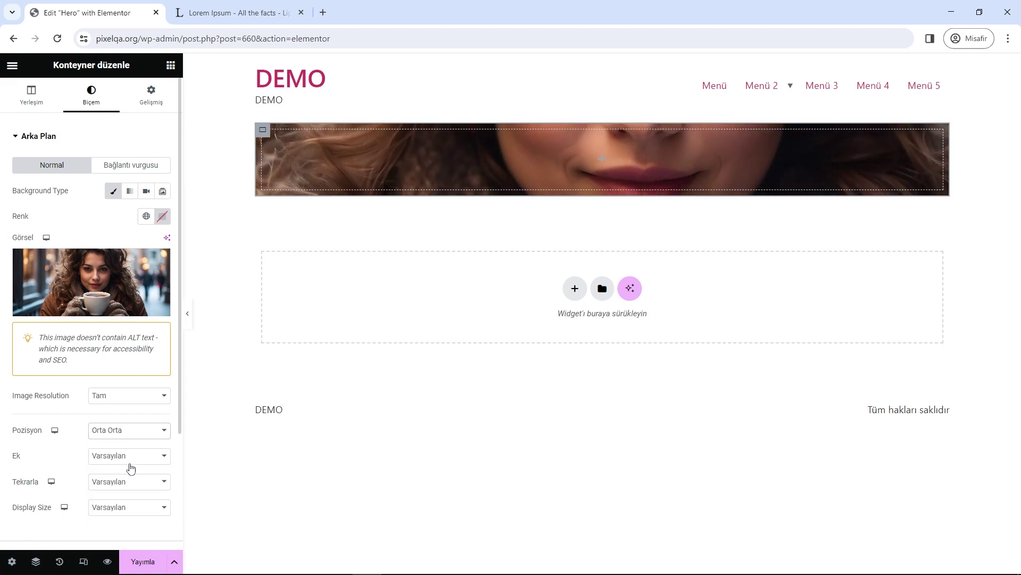
pyautogui.click(116, 484)
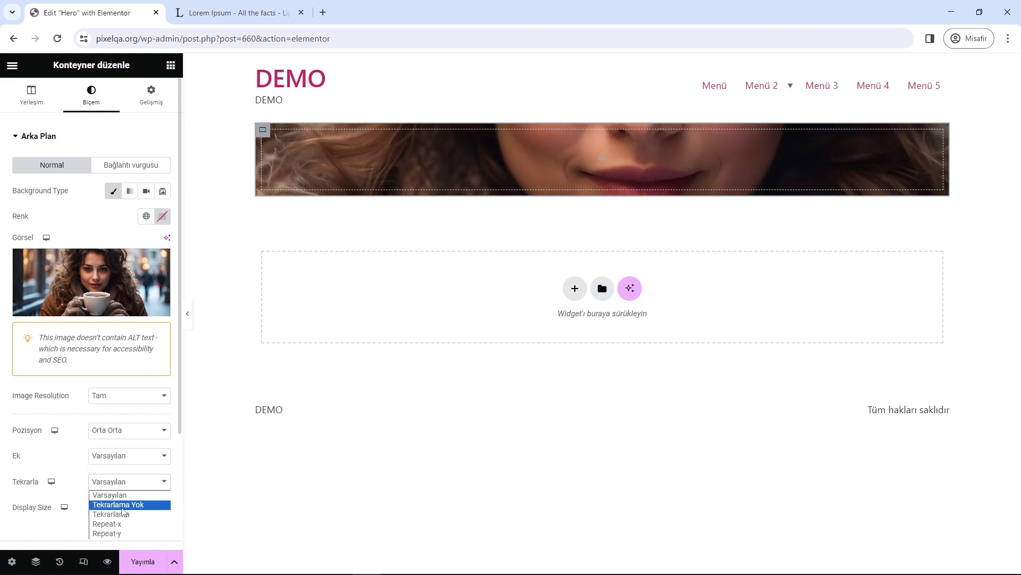
pyautogui.click(127, 505)
pyautogui.click(111, 508)
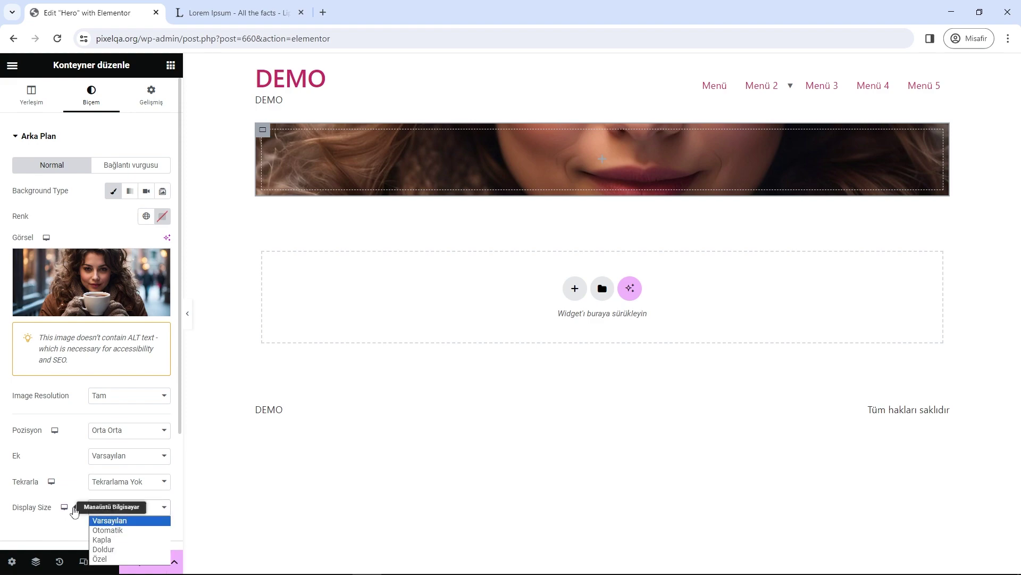
pyautogui.click(118, 540)
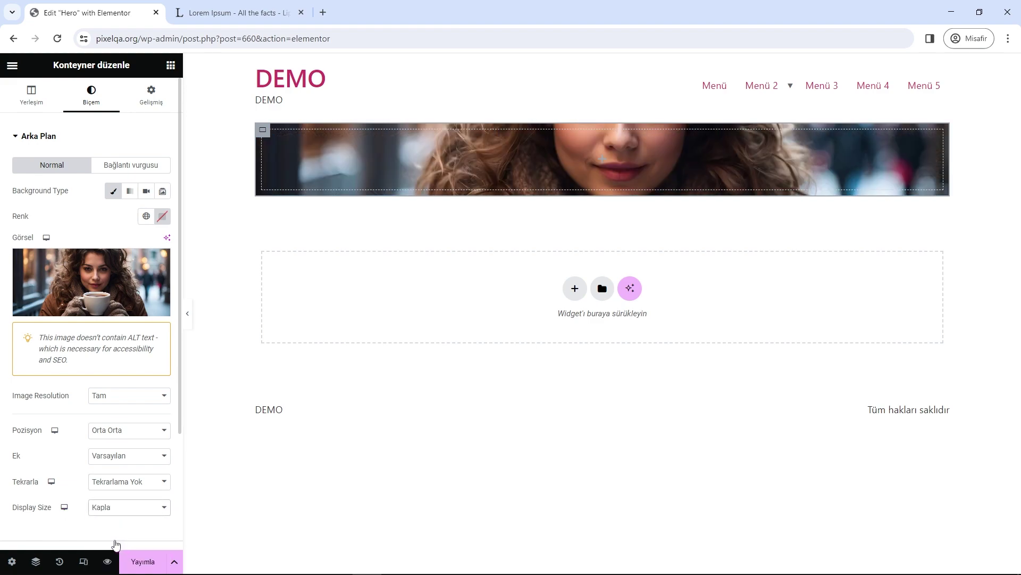
# Duplicate the inner image container twice to make three stacked containers
pyautogui.rightClick(263, 137)
pyautogui.click(287, 173)
pyautogui.rightClick(260, 132)
pyautogui.click(283, 166)
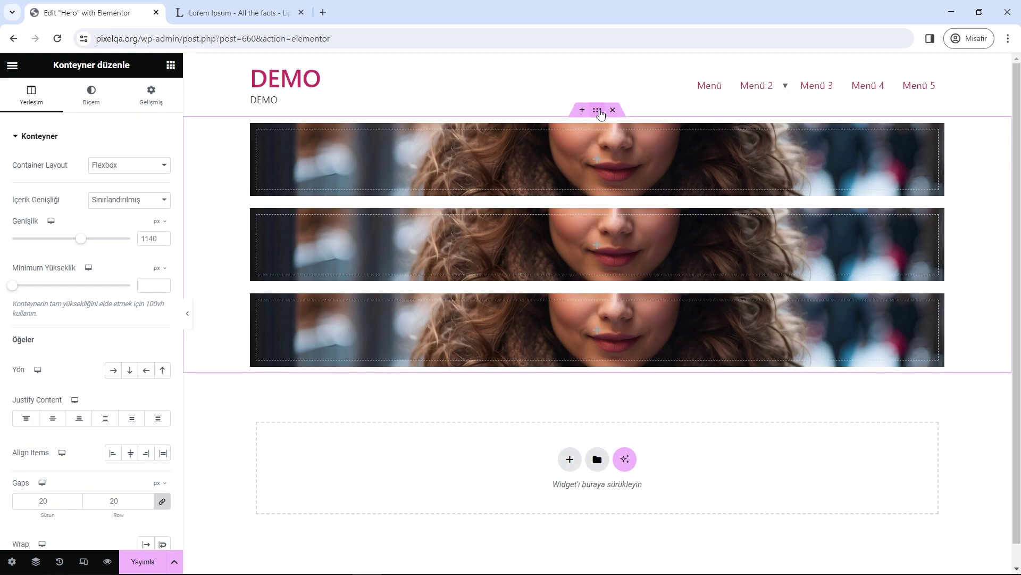
# Open the Kılavuz structure view for the outer container and set its direction to Row - horizontal
pyautogui.rightClick(203, 248)
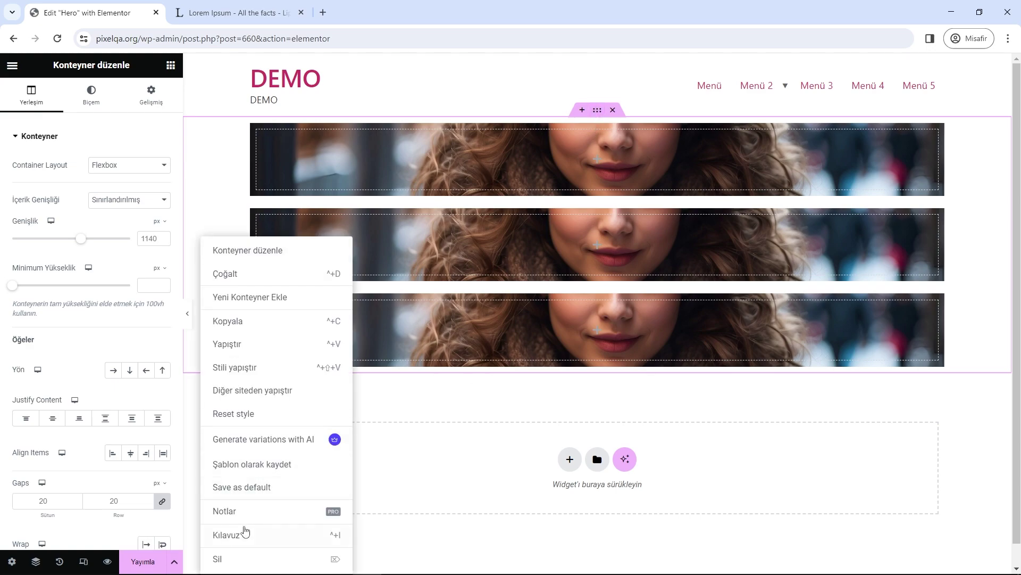
pyautogui.click(245, 530)
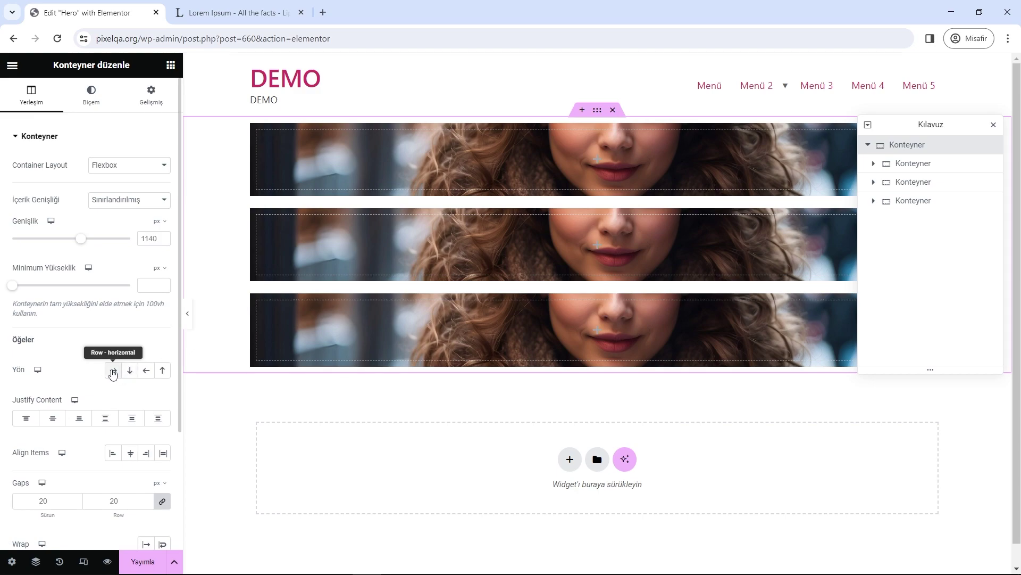
pyautogui.click(113, 371)
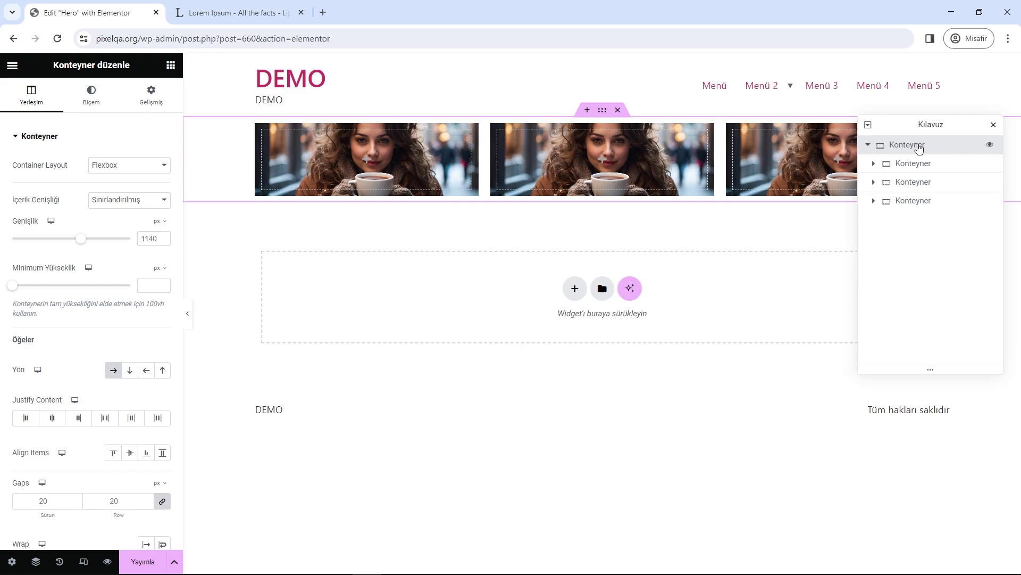
# Set the outer container's column and row gaps to 0 px, and move the Kılavuz window below the image row
pyautogui.scroll(-1, 4, 481)
pyautogui.moveTo(11, 425); pyautogui.dragTo(34, 425)
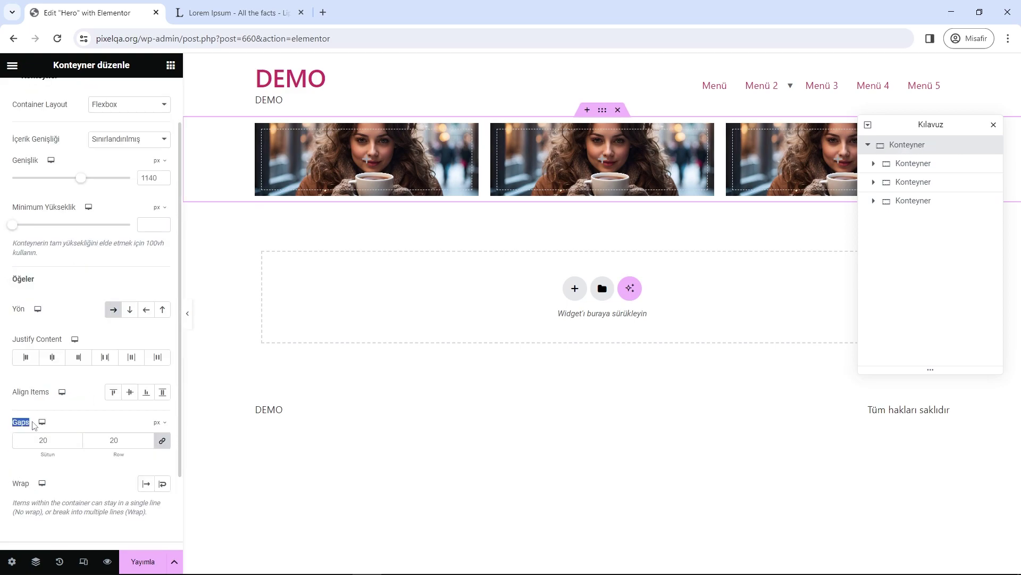
pyautogui.click(59, 439)
pyautogui.press('BackSpace')
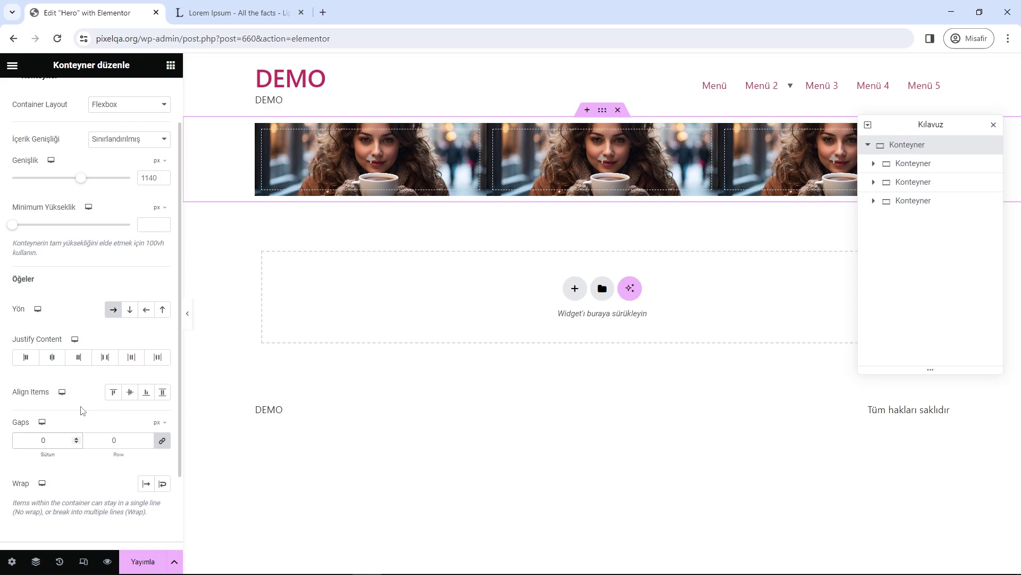
pyautogui.moveTo(937, 131); pyautogui.dragTo(942, 225)
# Replace the middle container's background image with the coffee beans on a dark surface
pyautogui.click(495, 131)
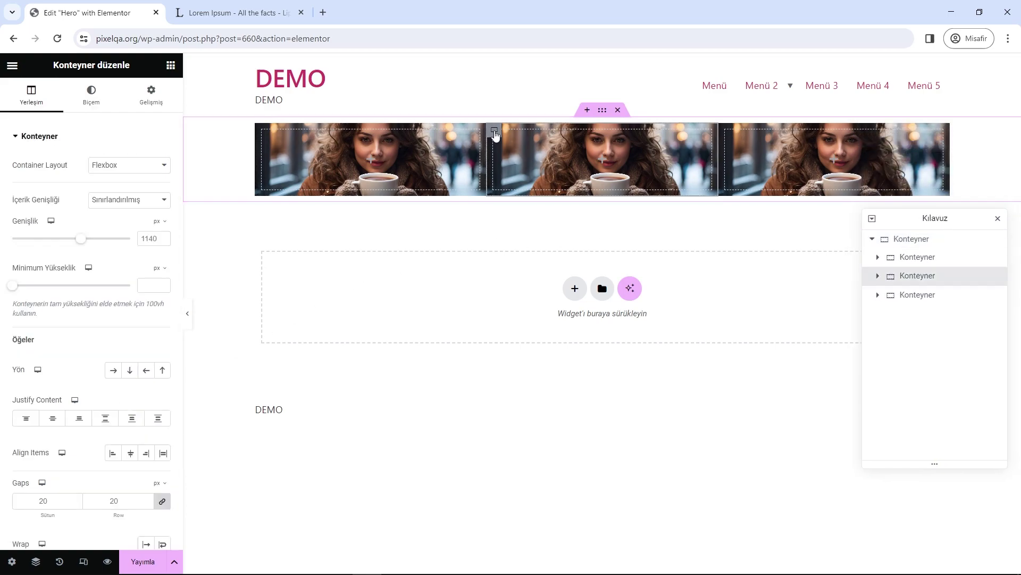
pyautogui.click(91, 97)
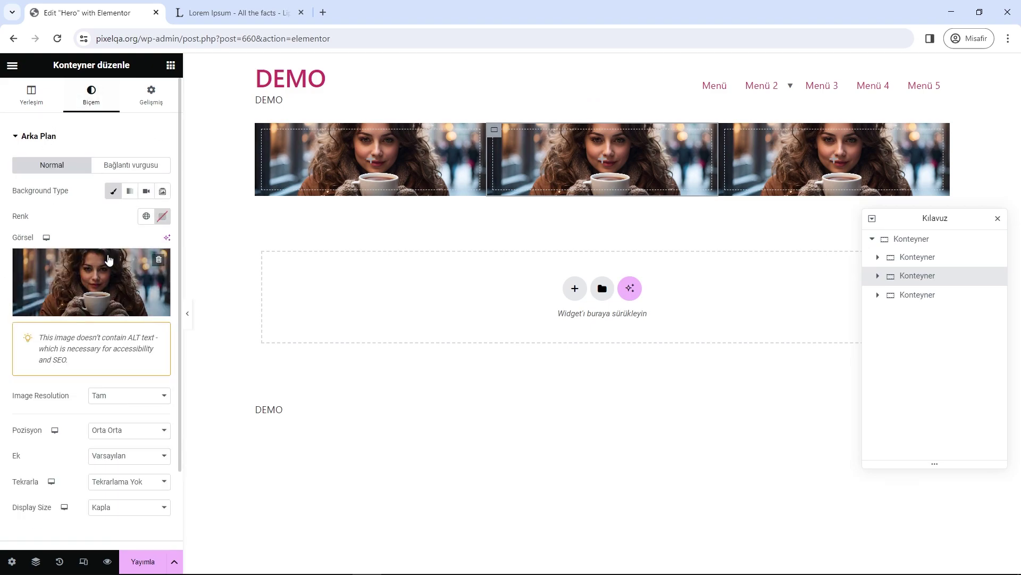
pyautogui.click(98, 261)
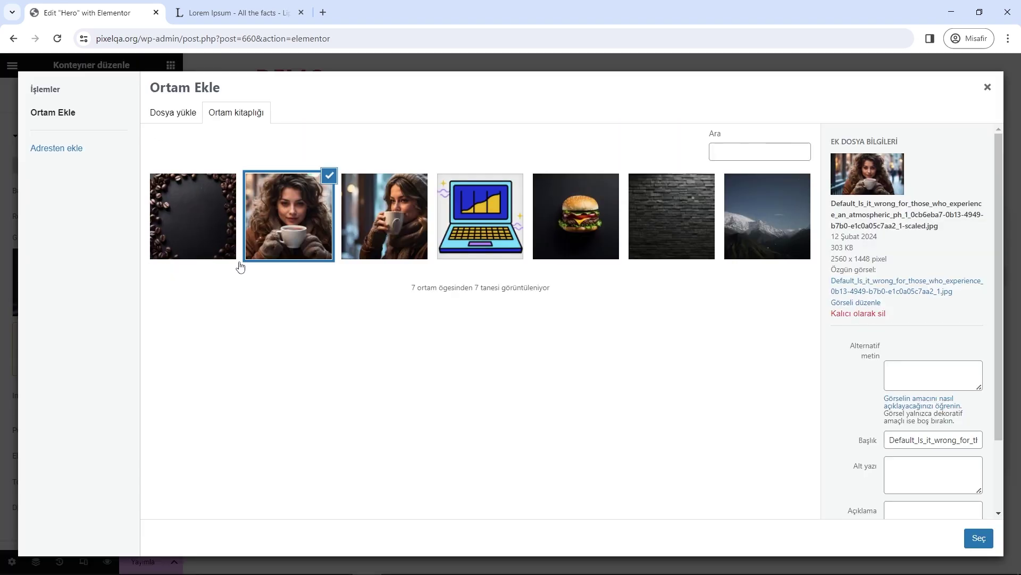
pyautogui.click(203, 213)
pyautogui.click(979, 538)
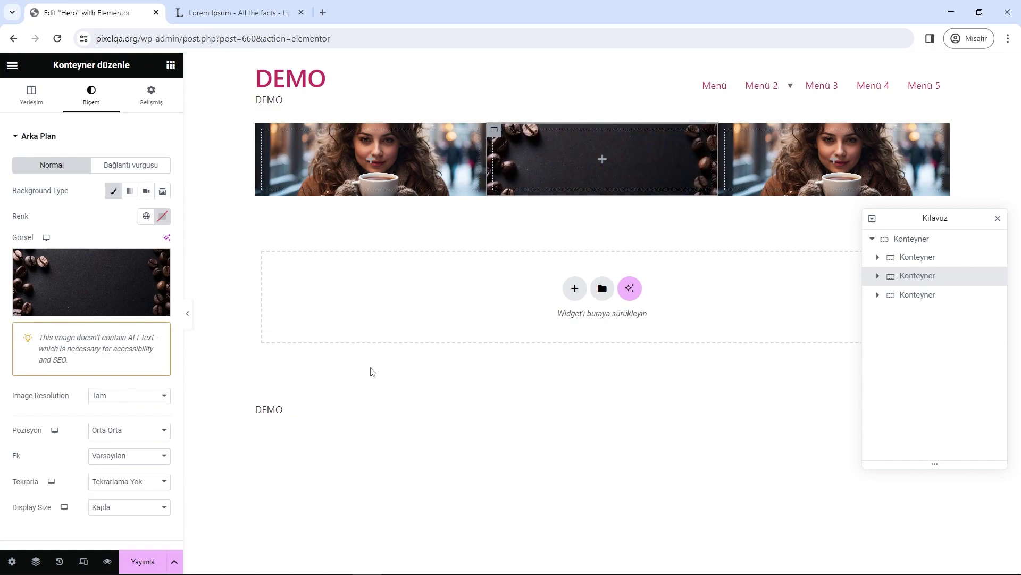
# Replace the third container's background image with the woman in a knit hat drinking from a cup
pyautogui.click(726, 131)
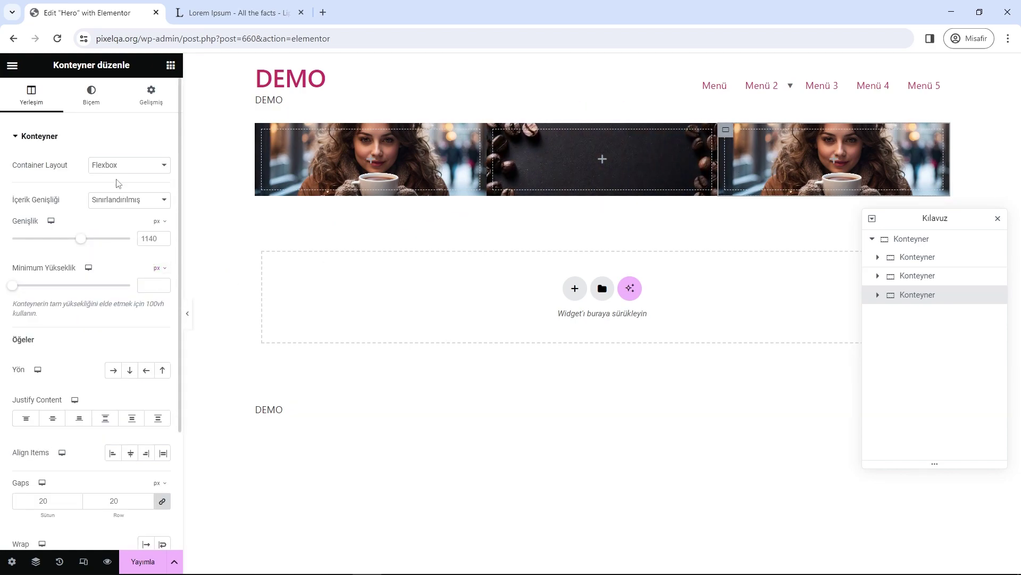
pyautogui.click(92, 95)
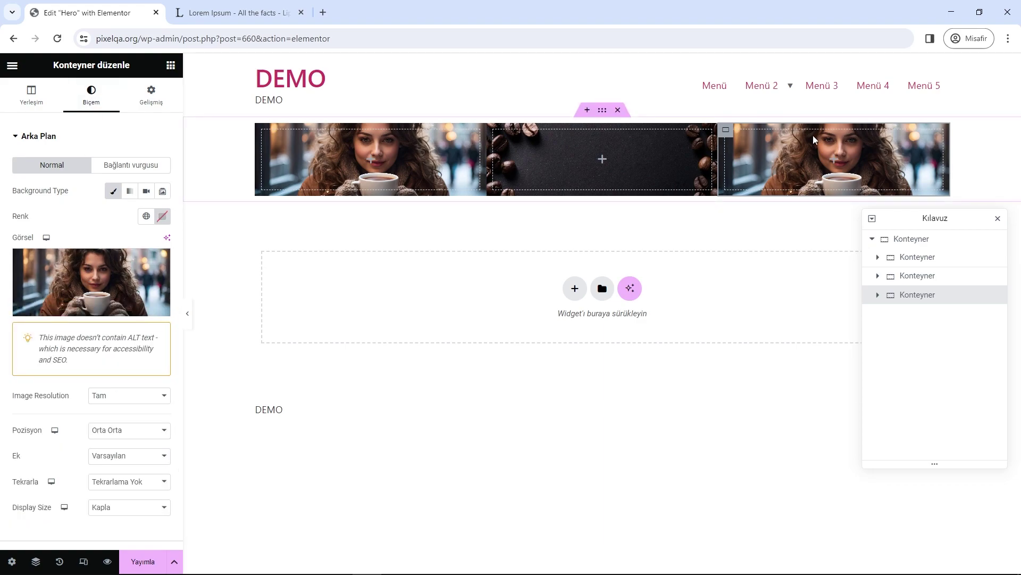
pyautogui.click(87, 282)
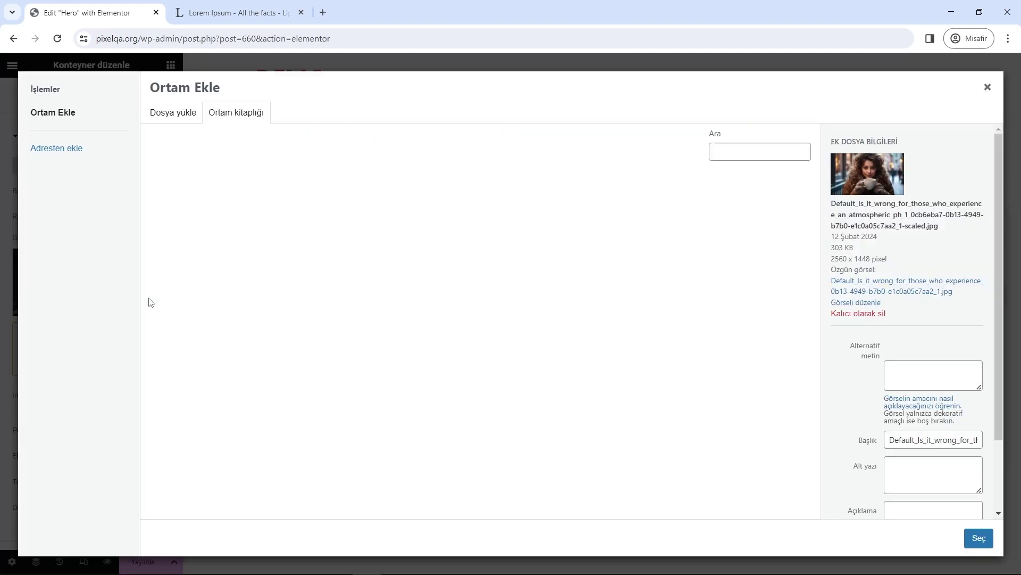
pyautogui.click(396, 234)
pyautogui.click(982, 538)
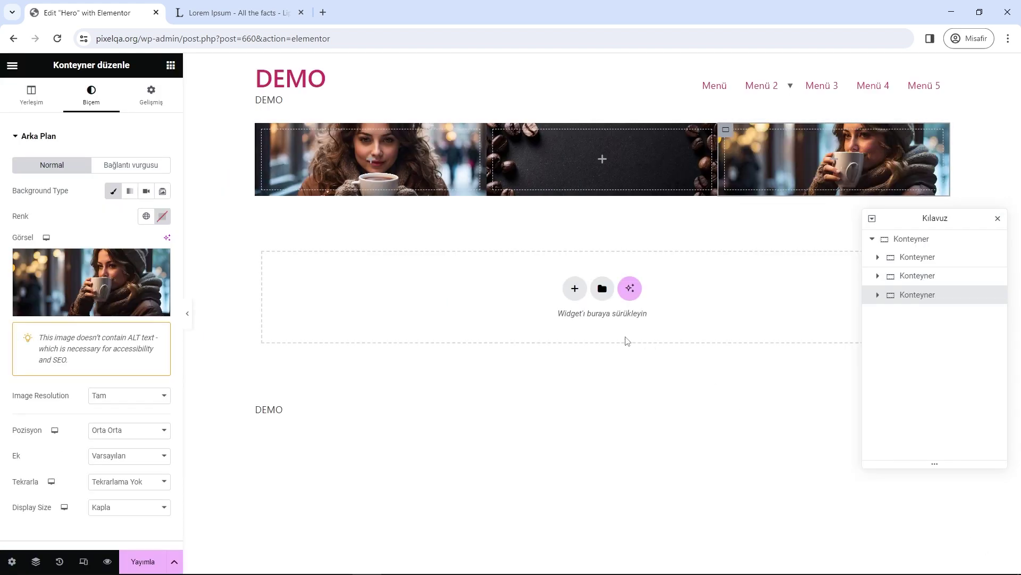
# Set the outer container's minimum height to 100 vh and check the resulting layout
pyautogui.click(910, 242)
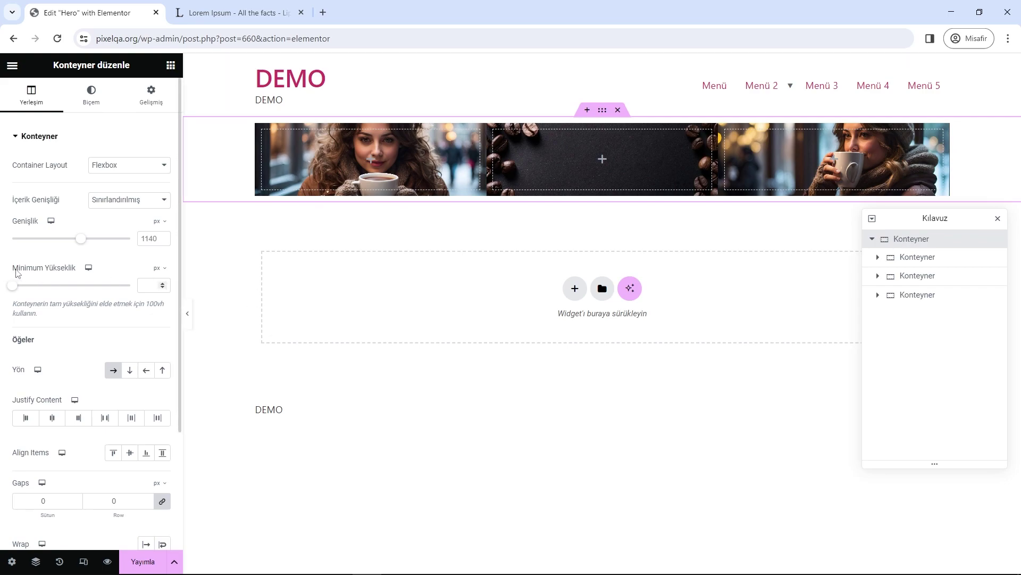
pyautogui.moveTo(13, 269); pyautogui.dragTo(78, 273)
pyautogui.click(156, 272)
pyautogui.click(157, 323)
pyautogui.click(152, 287)
pyautogui.write('100')
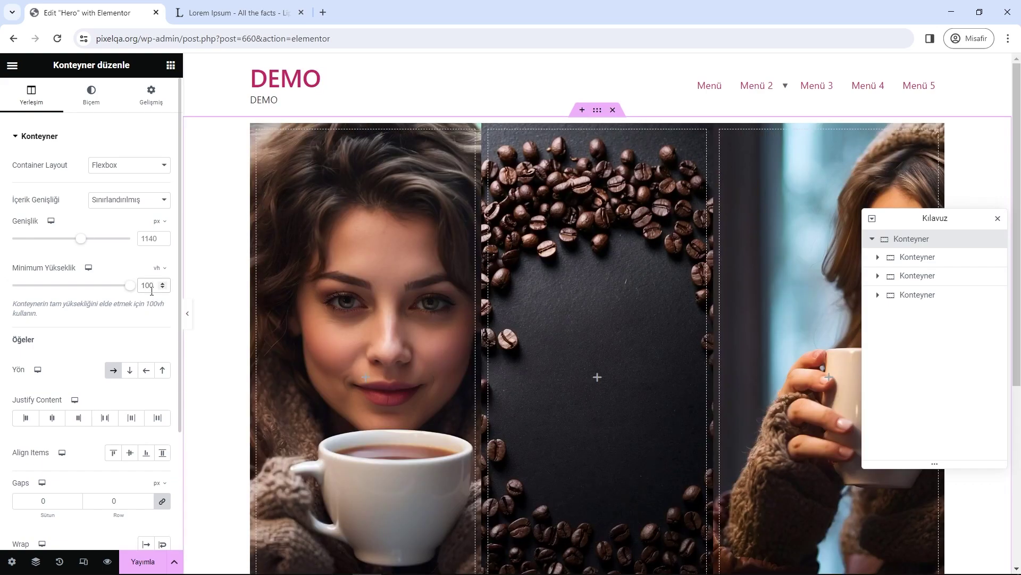
pyautogui.scroll(-3, 692, 298)
pyautogui.scroll(1, 691, 298)
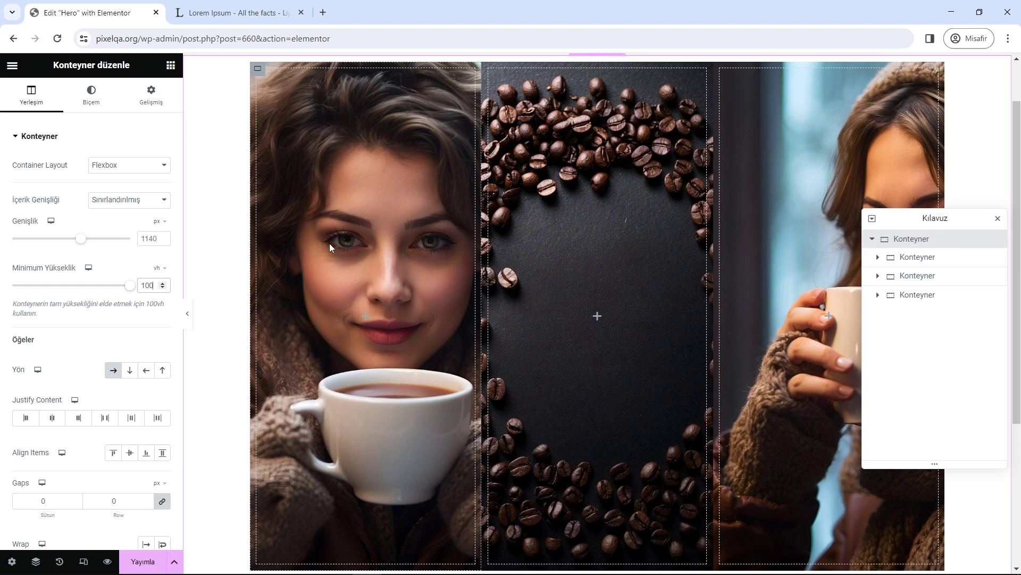
# Set the outer container's content width to Tam genişlik and preview the page without the editing panel
pyautogui.moveTo(6, 205); pyautogui.dragTo(67, 204)
pyautogui.click(159, 200)
pyautogui.click(120, 228)
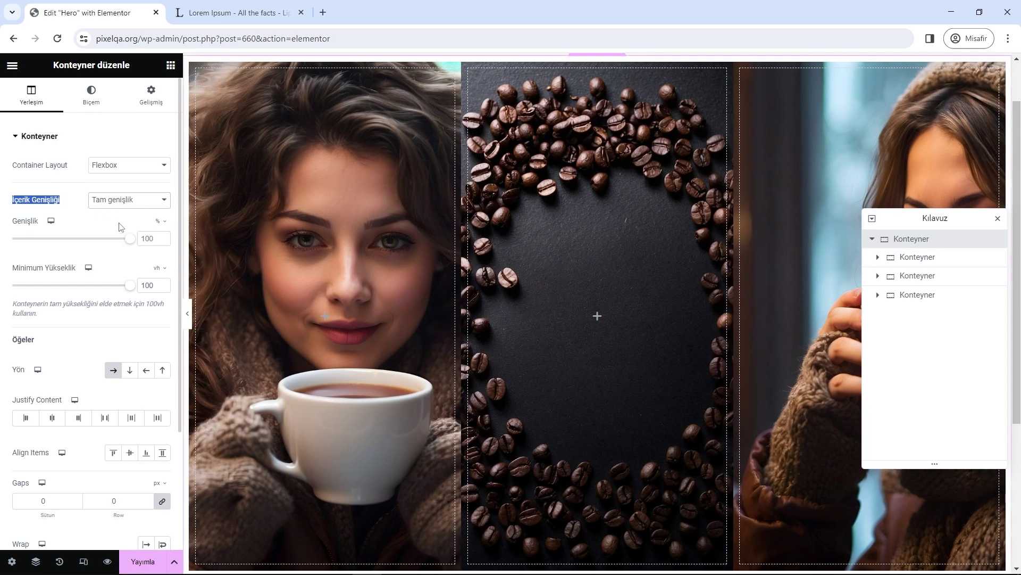
pyautogui.click(189, 315)
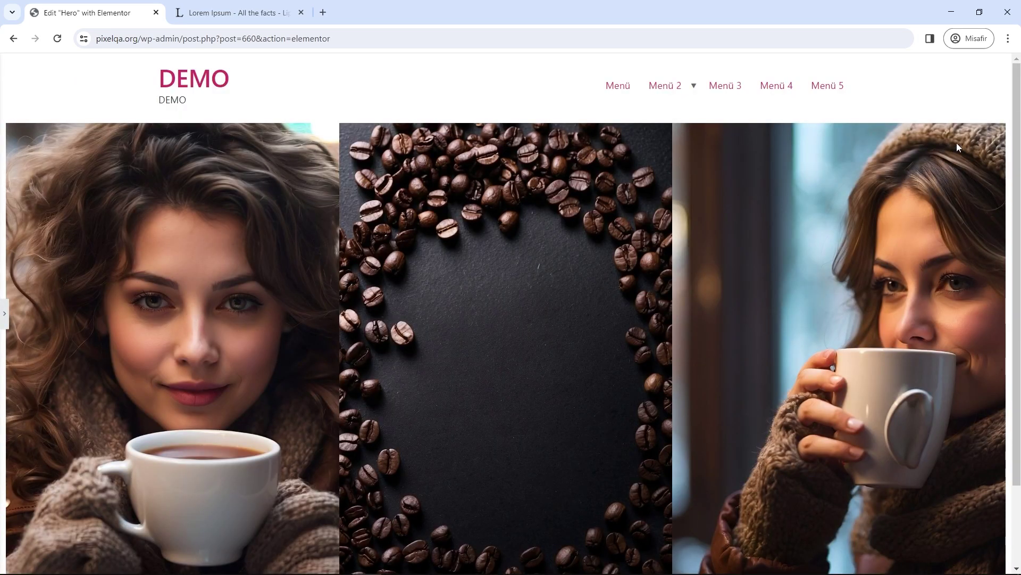
pyautogui.click(6, 315)
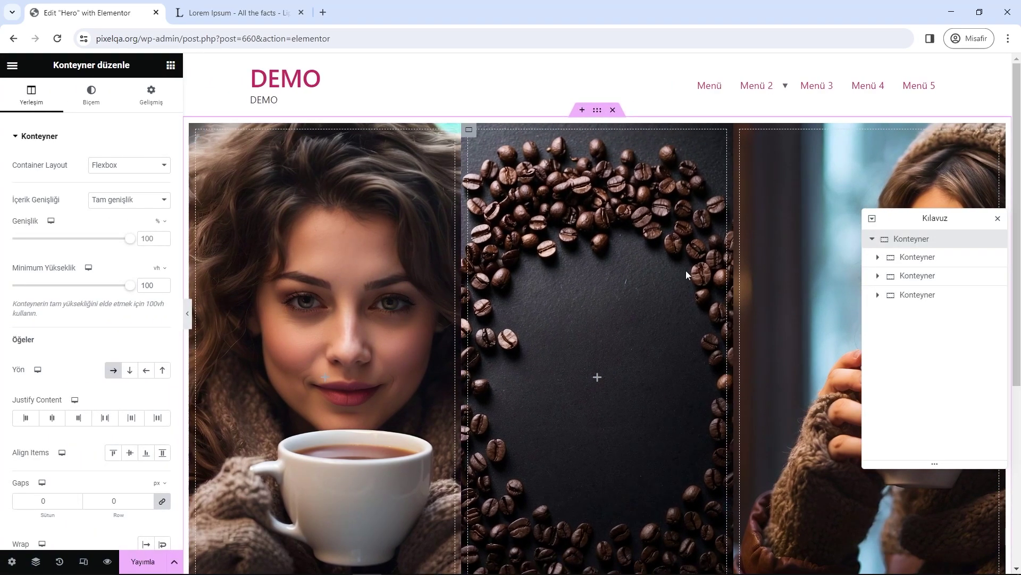
# Unlink the outer container's padding values, set all four sides to 0 px, and preview the page without the editing panel
pyautogui.click(151, 95)
pyautogui.moveTo(8, 215); pyautogui.dragTo(30, 212)
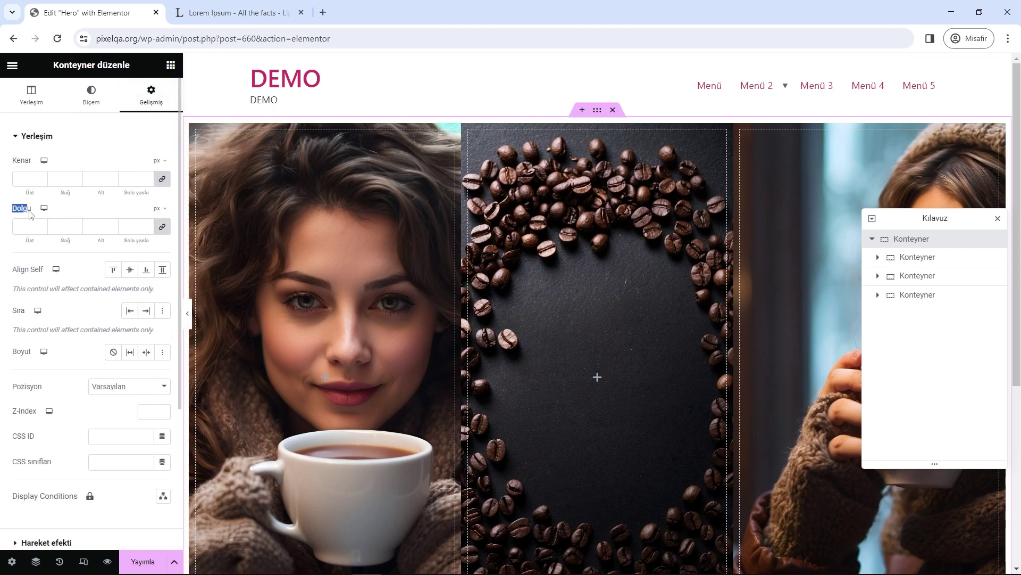
pyautogui.click(163, 232)
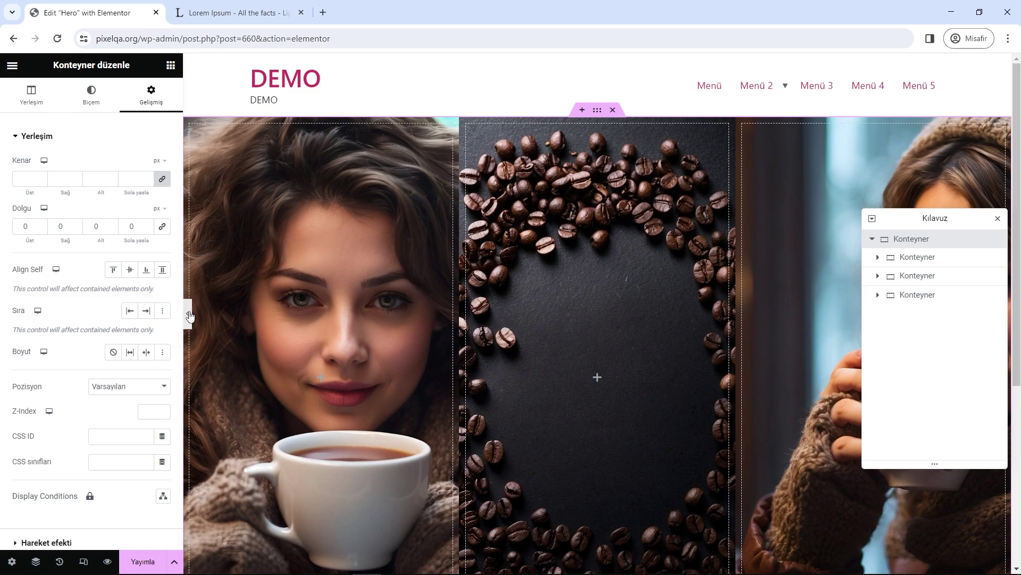
pyautogui.click(190, 316)
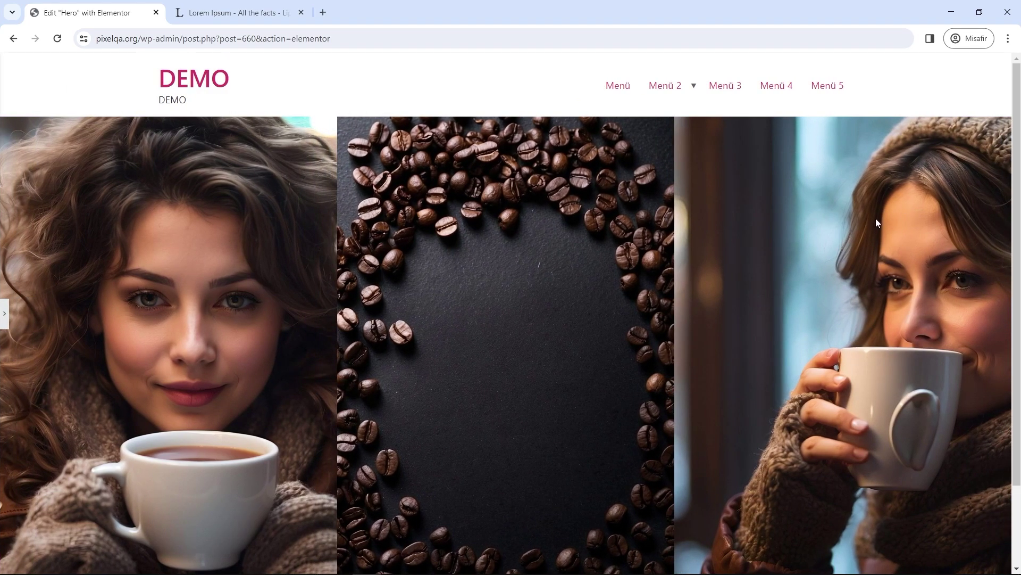
pyautogui.click(5, 316)
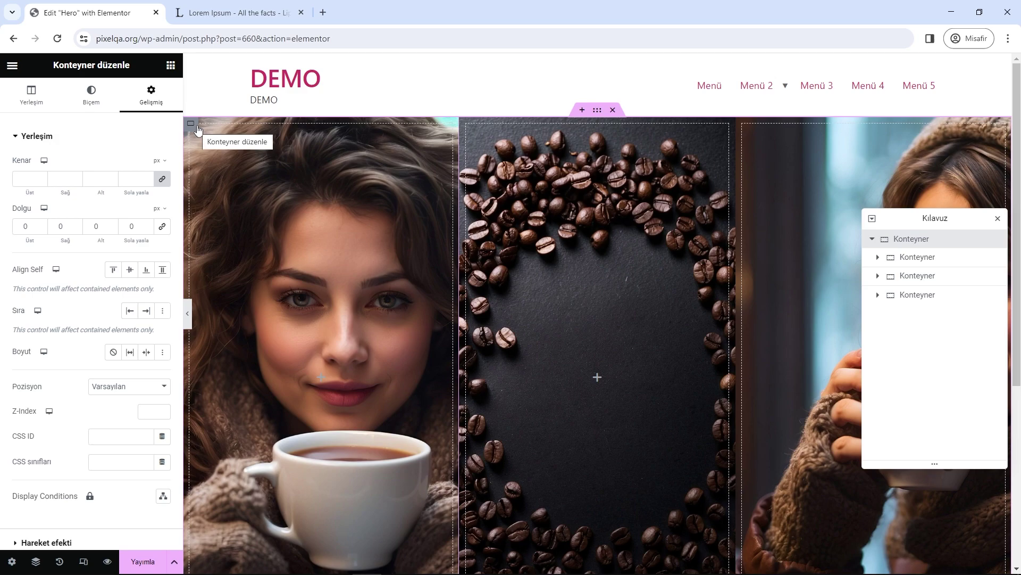
# Give the first container a classic background overlay in solid black, #000000
pyautogui.click(916, 259)
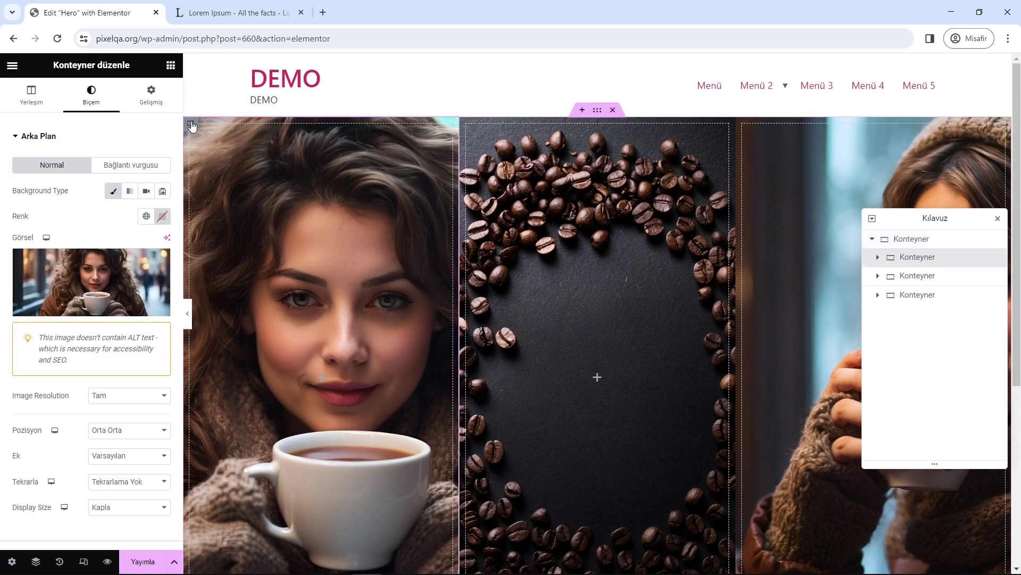
pyautogui.scroll(-3, 21, 297)
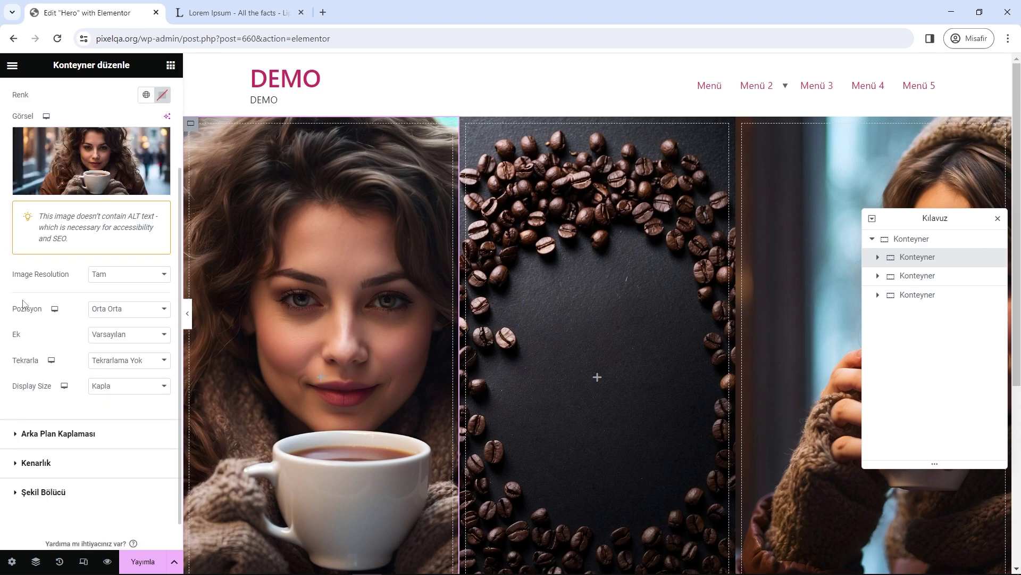
pyautogui.scroll(2, 37, 407)
pyautogui.scroll(-2, 57, 372)
pyautogui.click(50, 404)
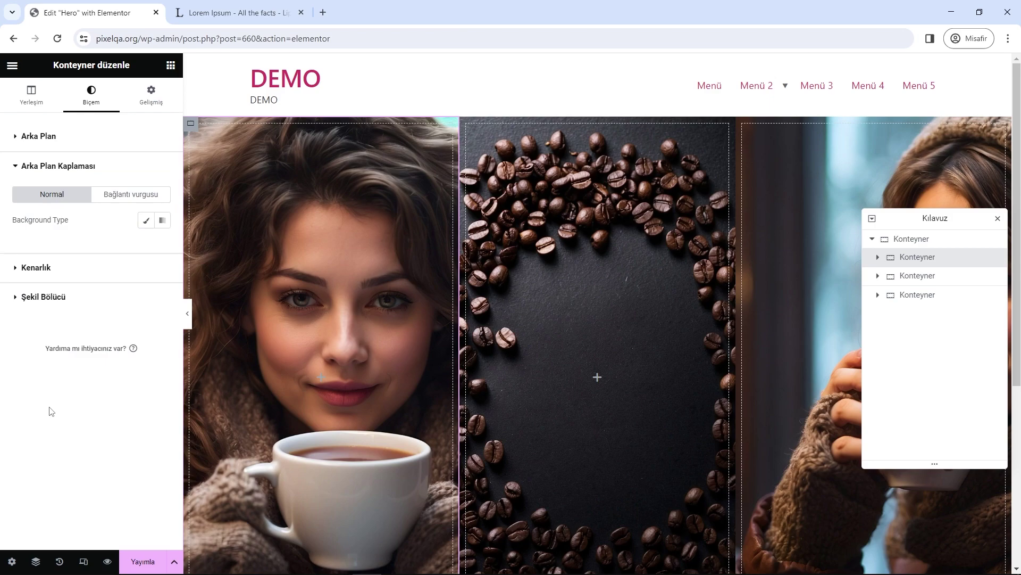
pyautogui.click(145, 220)
pyautogui.click(162, 245)
pyautogui.click(93, 386)
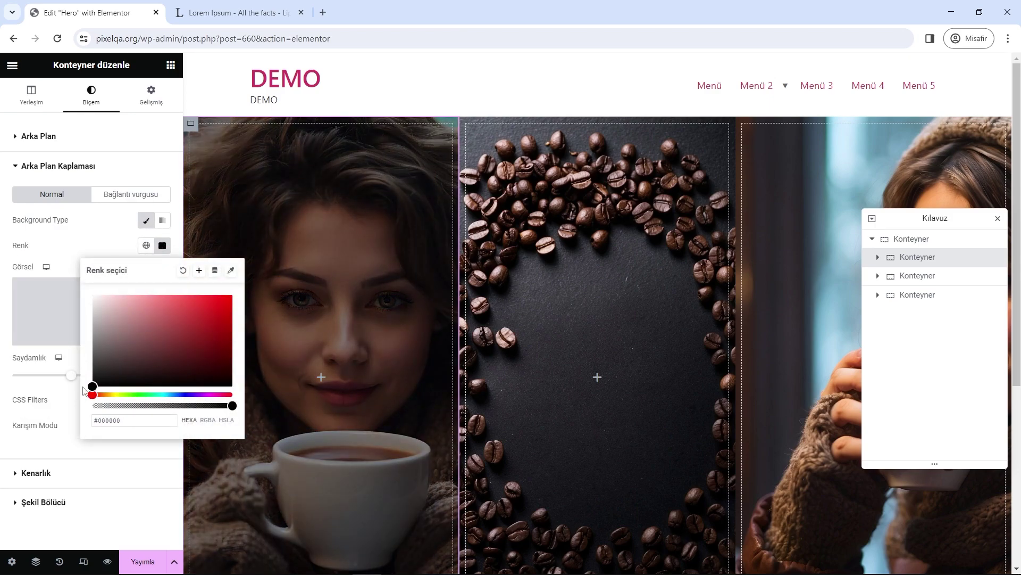
# Compare the first container's overlay at opacity 0.7 and set the opacity back to 0.5
pyautogui.scroll(-3, 368, 325)
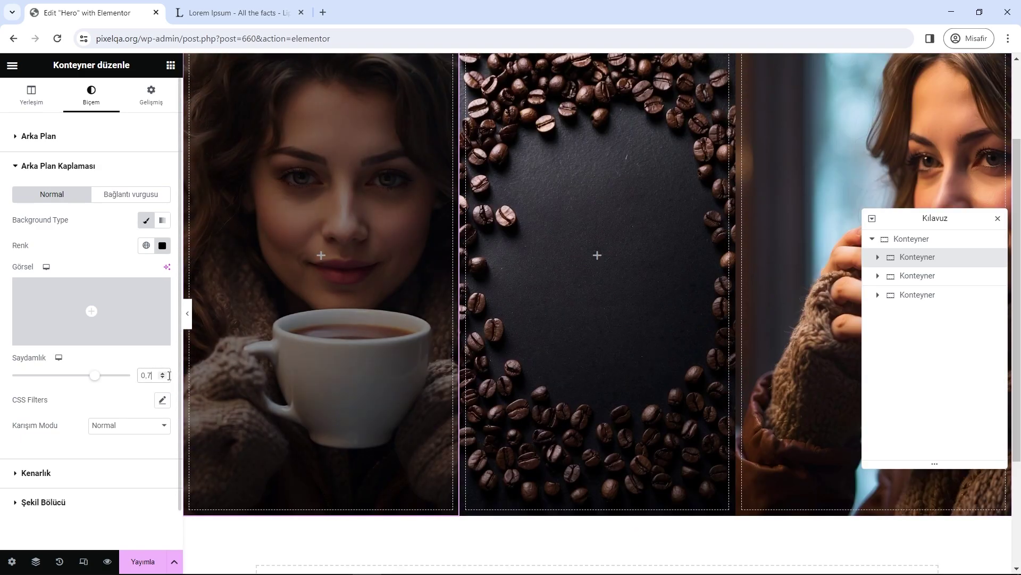
pyautogui.scroll(2, 169, 376)
pyautogui.scroll(-2, 169, 376)
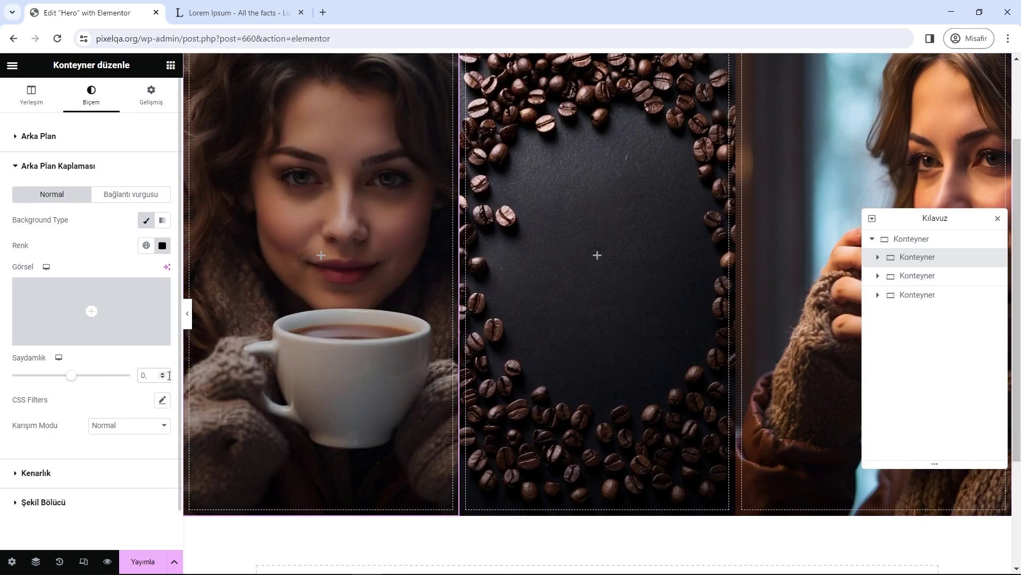
pyautogui.scroll(3, 337, 325)
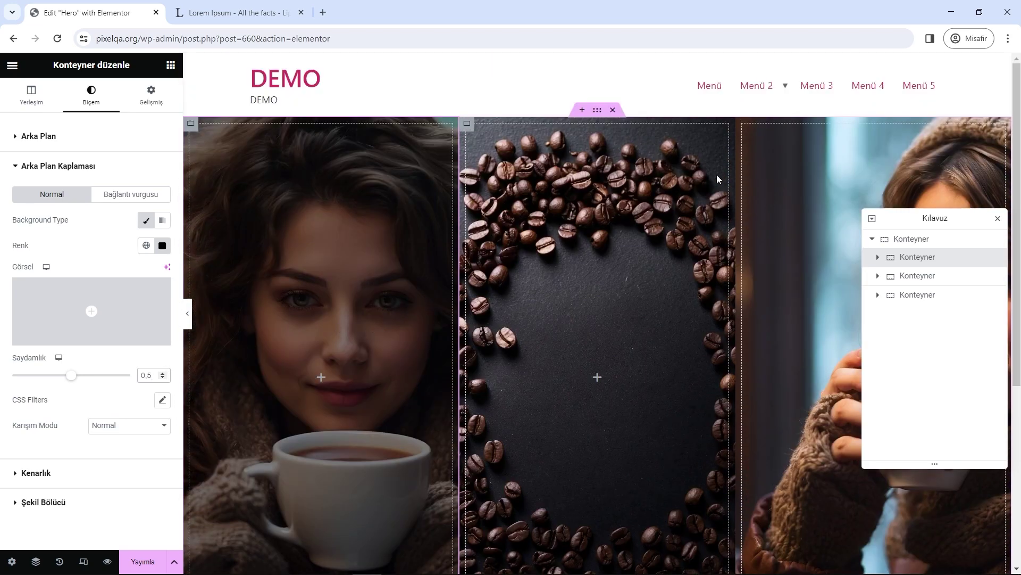
# Give the third container a classic background overlay in black
pyautogui.click(902, 294)
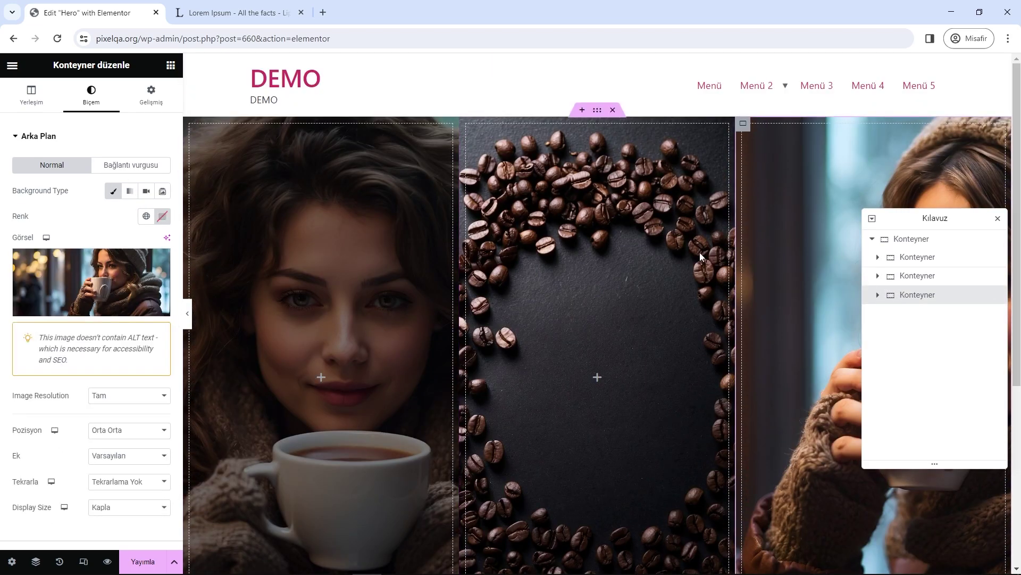
pyautogui.scroll(-3, 44, 379)
pyautogui.click(47, 414)
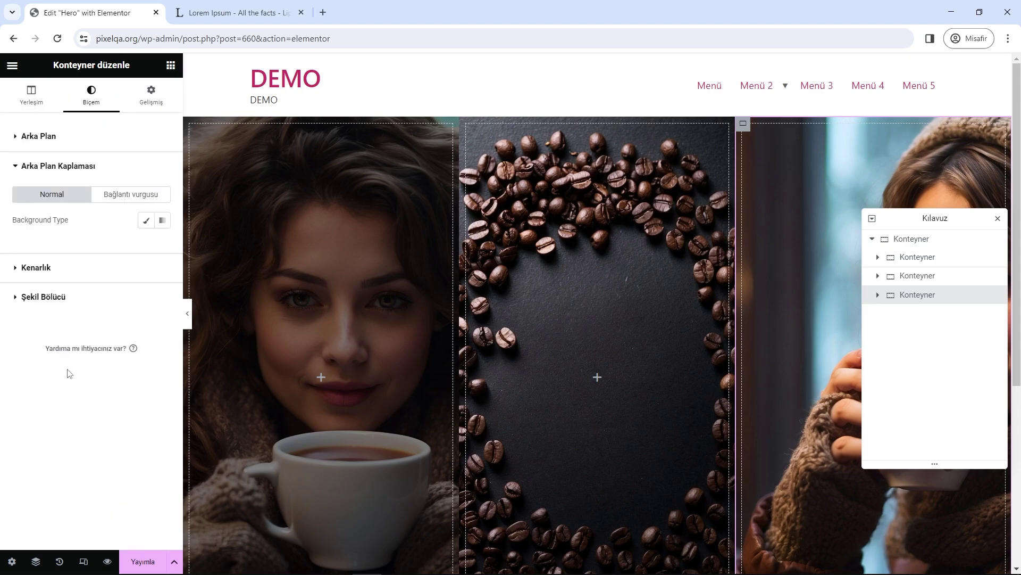
pyautogui.click(146, 219)
pyautogui.click(162, 245)
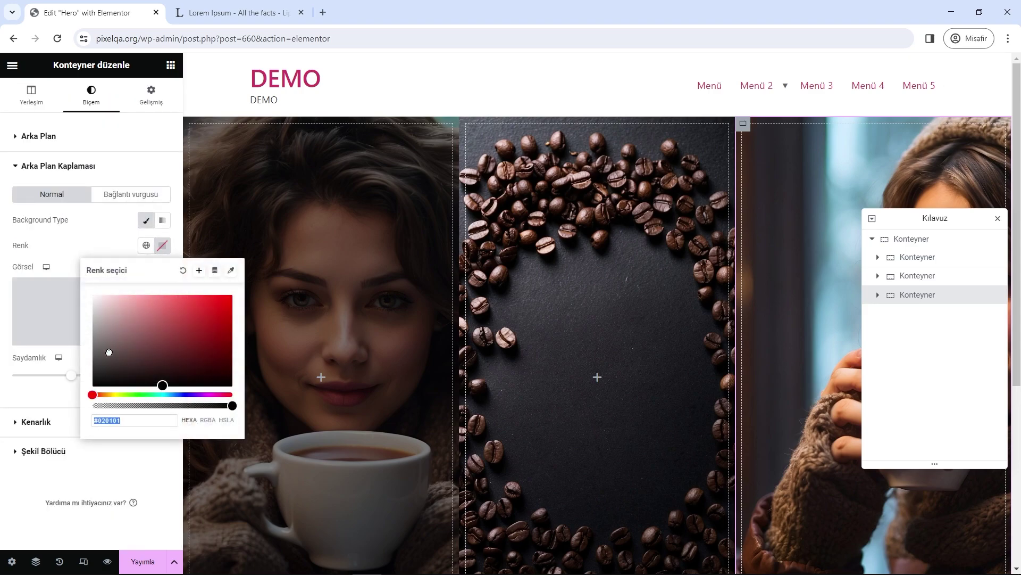
# Give the middle container, with the coffee beans image, a classic background overlay in black
pyautogui.click(467, 125)
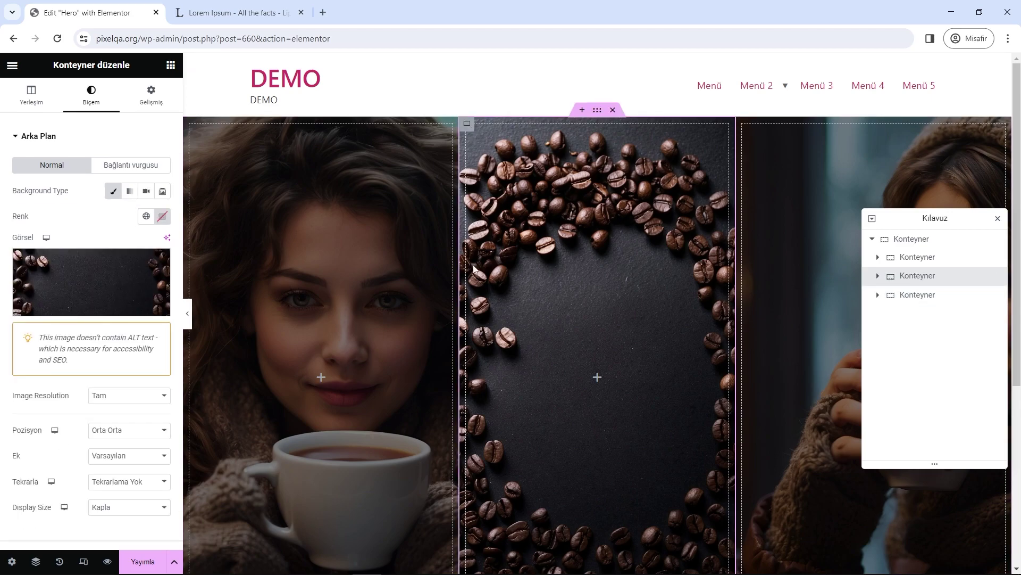
pyautogui.scroll(-3, 98, 323)
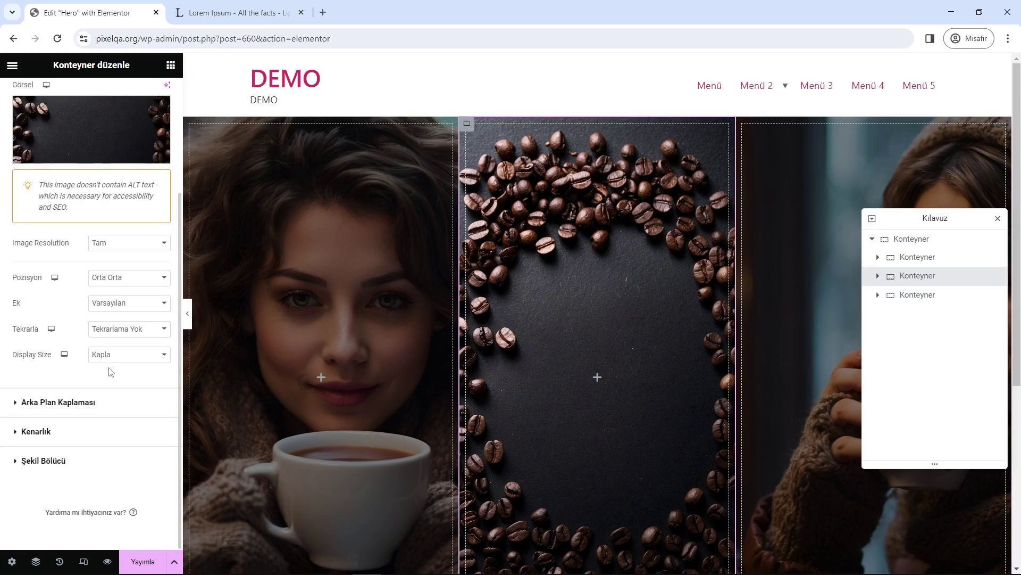
pyautogui.click(69, 408)
pyautogui.click(146, 220)
pyautogui.click(162, 245)
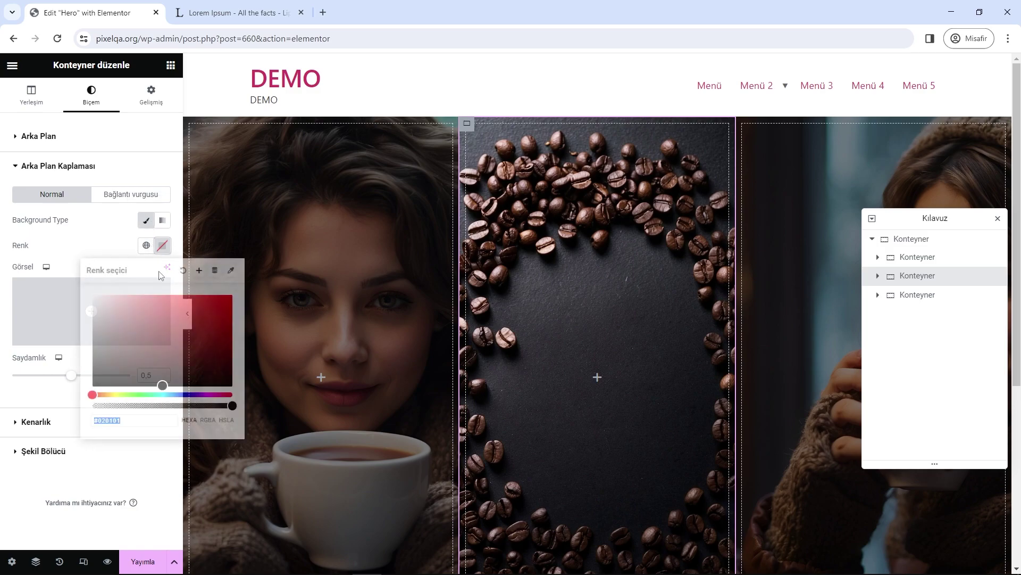
pyautogui.click(91, 382)
pyautogui.moveTo(89, 383); pyautogui.dragTo(92, 389)
pyautogui.click(3, 352)
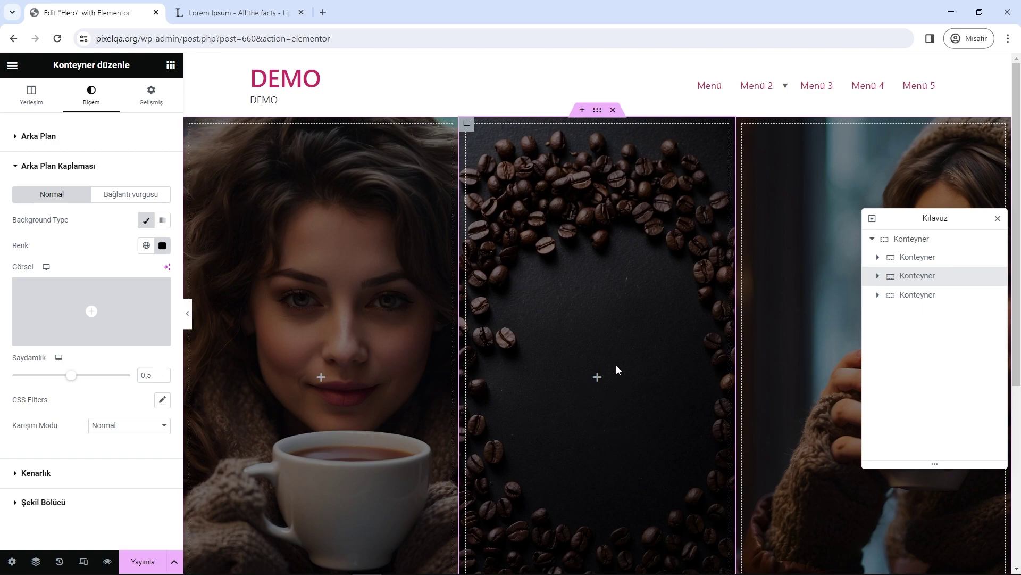
# Add two Başlık widgets and a Düğme widget below them to the middle container
pyautogui.click(171, 67)
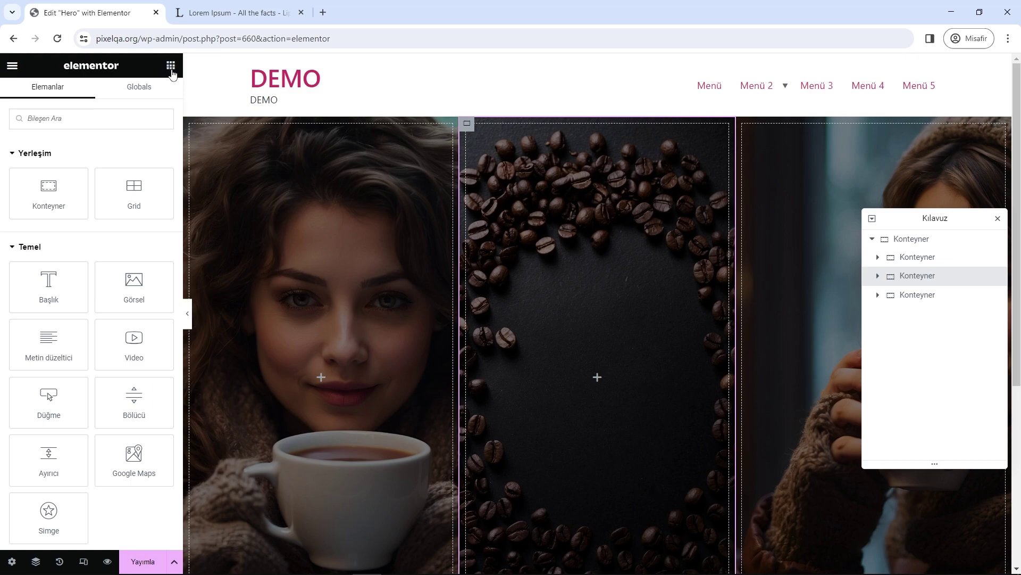
pyautogui.moveTo(68, 287); pyautogui.dragTo(579, 349)
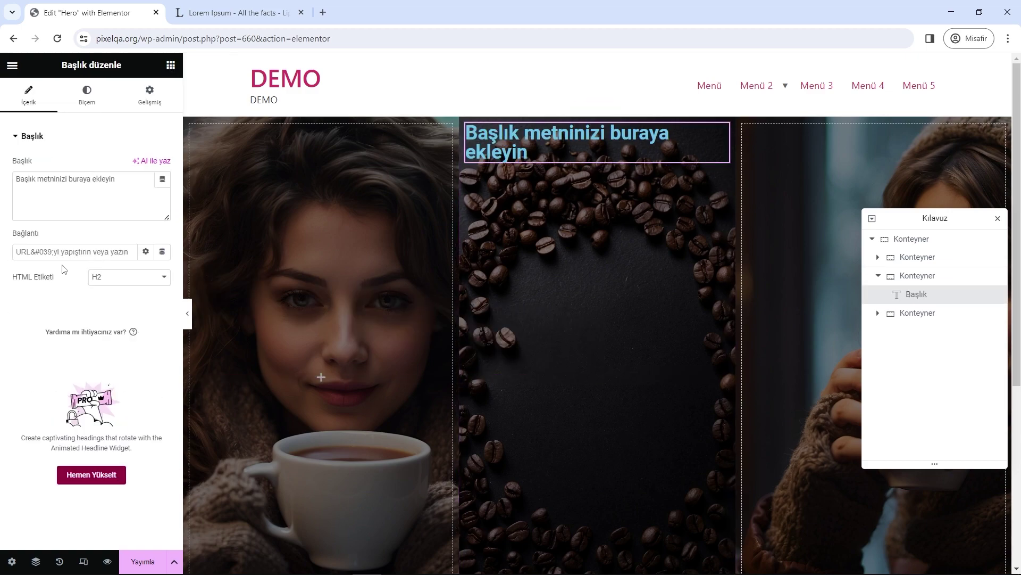
pyautogui.click(171, 65)
pyautogui.moveTo(51, 287); pyautogui.dragTo(529, 176)
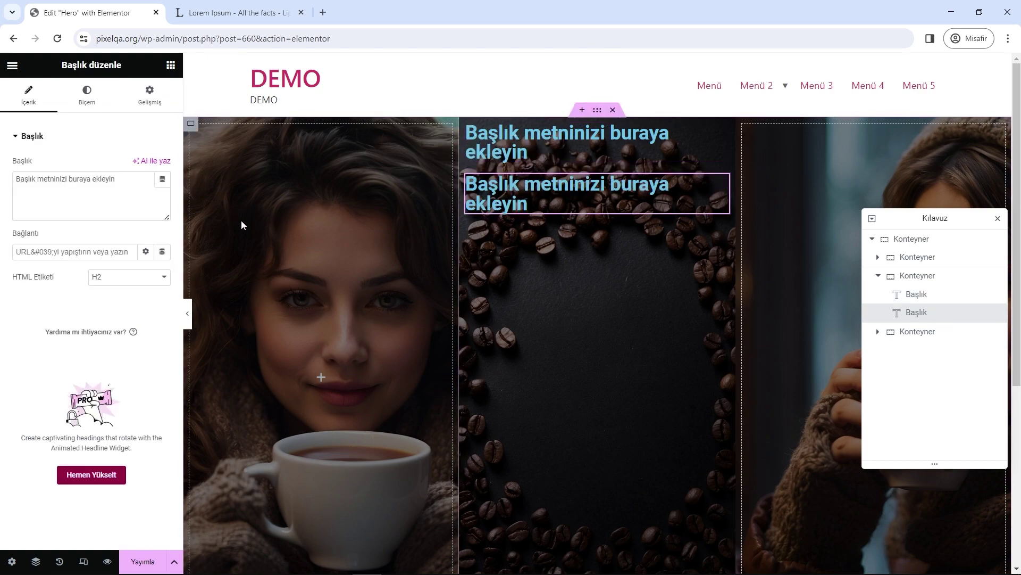
pyautogui.click(171, 65)
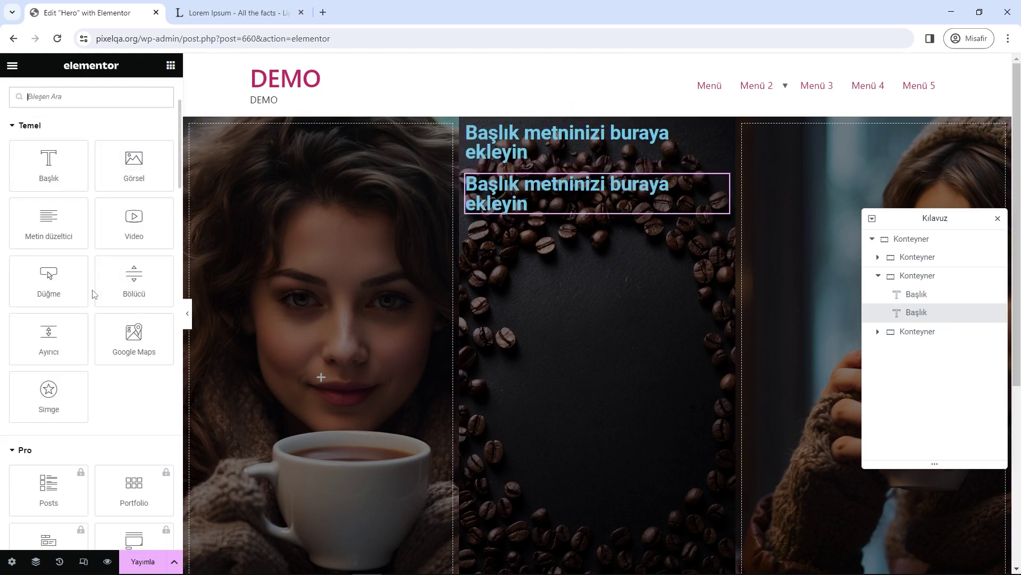
pyautogui.moveTo(80, 287); pyautogui.dragTo(563, 233)
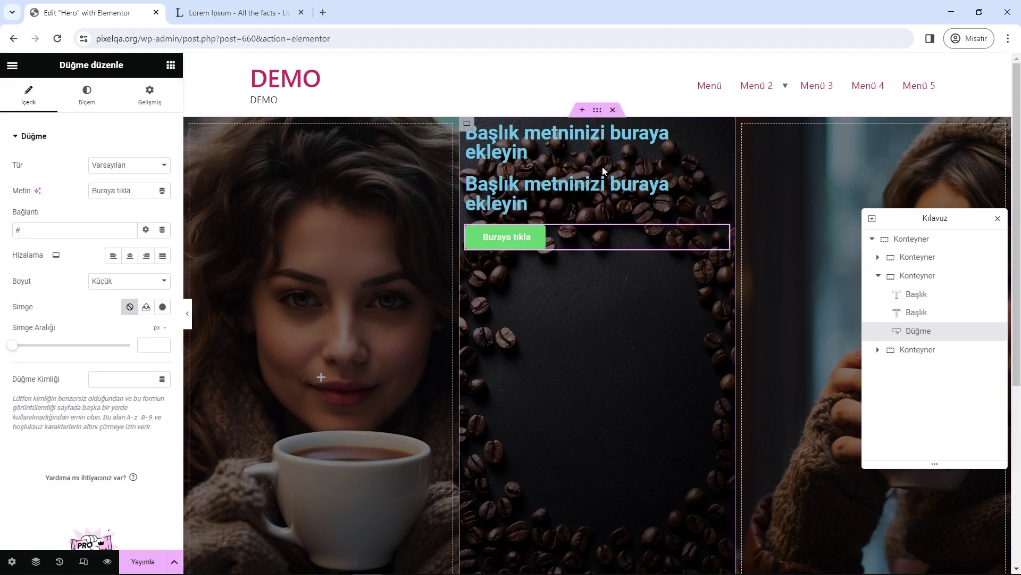
# Set the first heading's text to "Kahve Markası" and its HTML tag to H1
pyautogui.click(466, 141)
pyautogui.moveTo(116, 179); pyautogui.dragTo(3, 175)
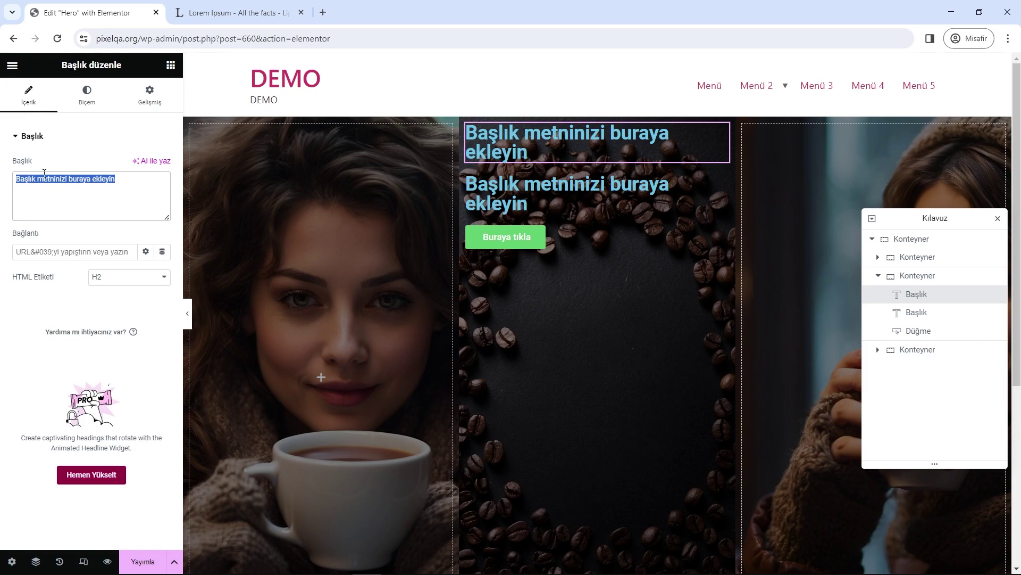
pyautogui.write('K')
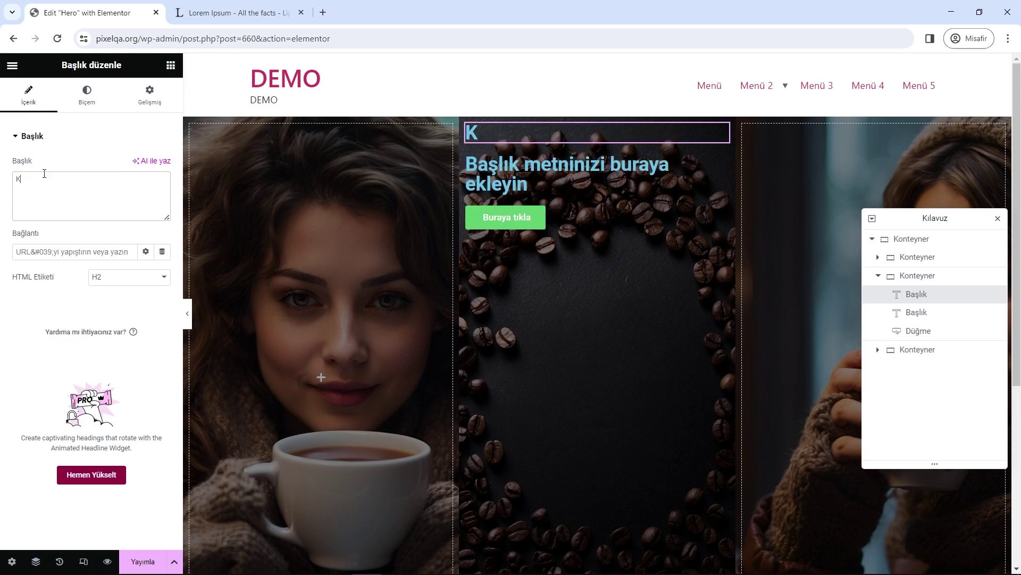
pyautogui.write('ahve Markası')
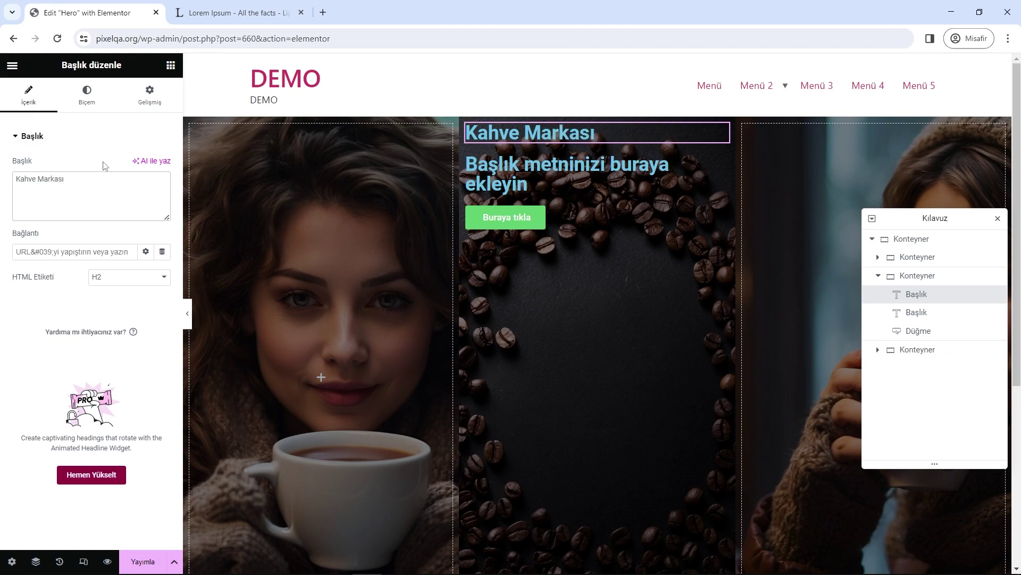
pyautogui.click(114, 282)
pyautogui.click(101, 293)
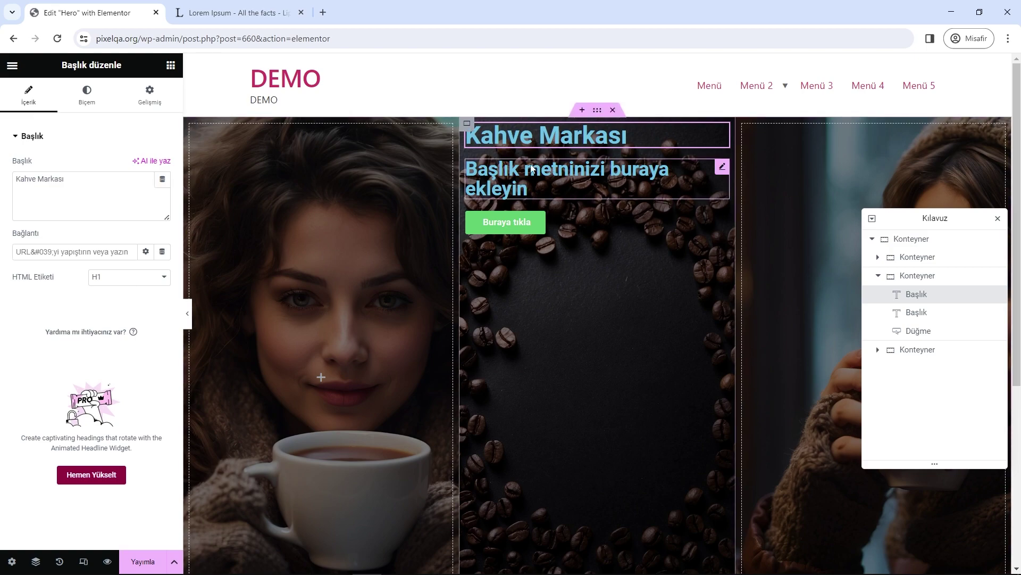
# Set the second heading's HTML tag to p
pyautogui.click(505, 178)
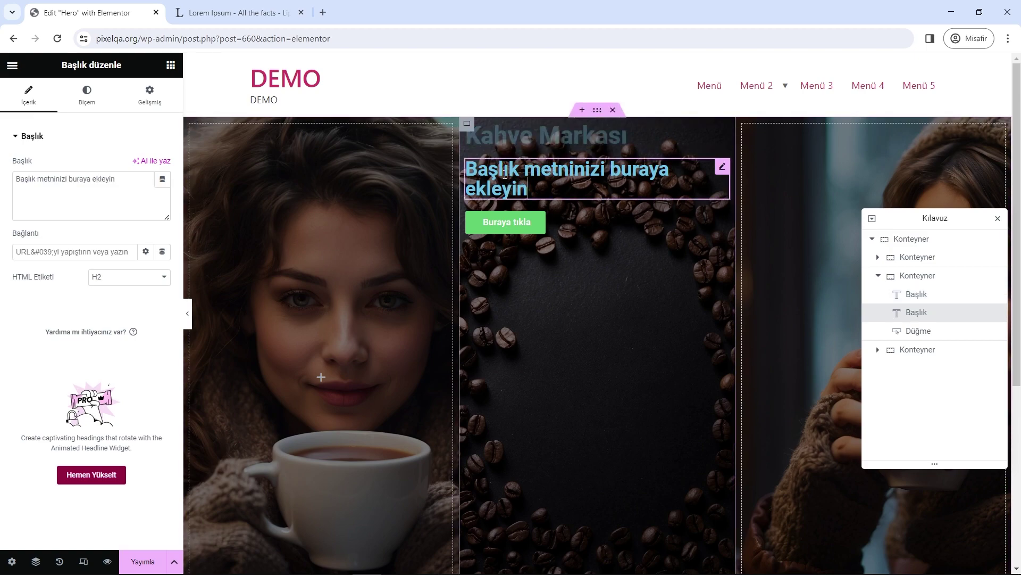
pyautogui.click(128, 277)
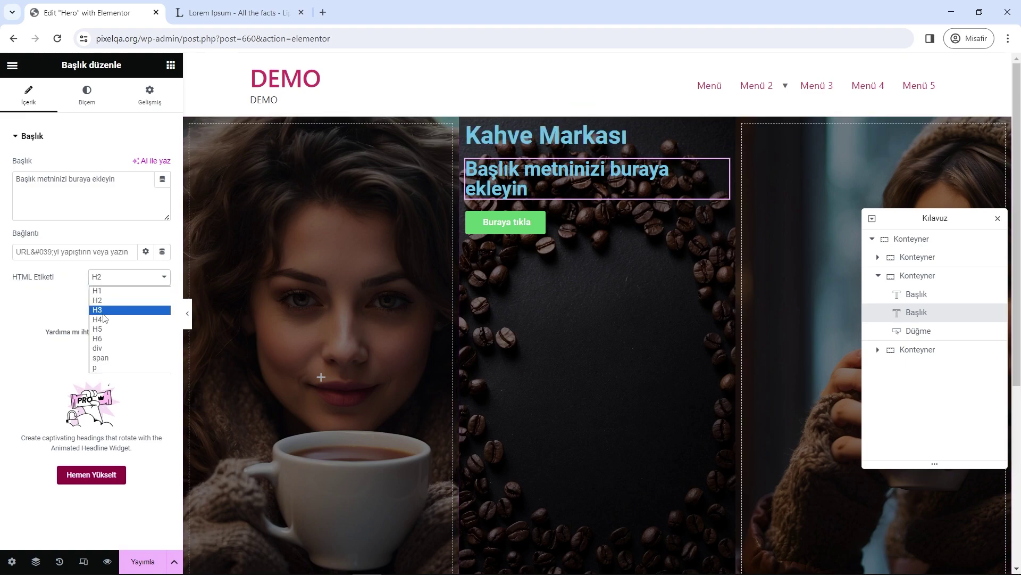
pyautogui.click(106, 368)
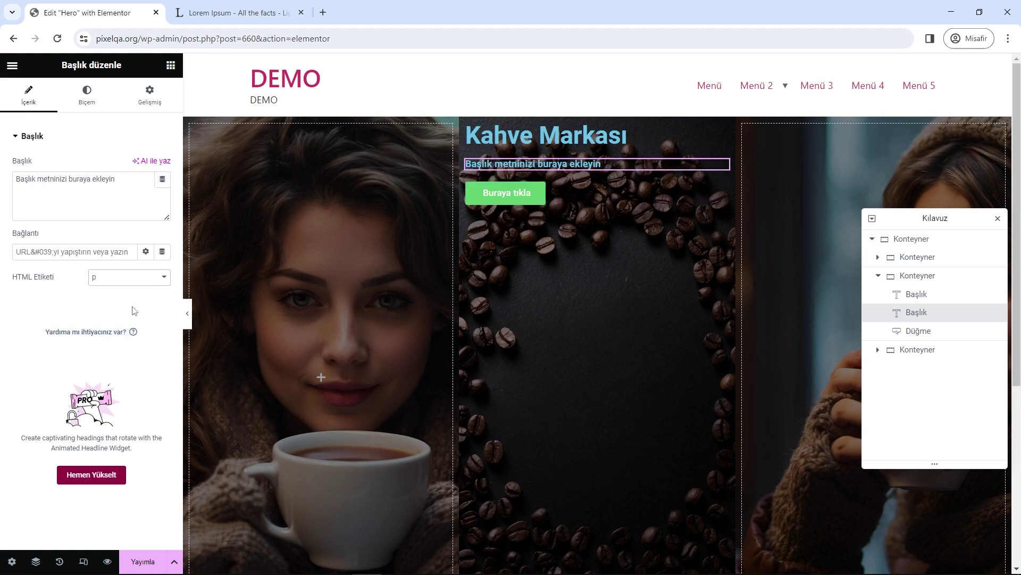
# Change the text color of the Kahve Markası heading to white
pyautogui.click(548, 136)
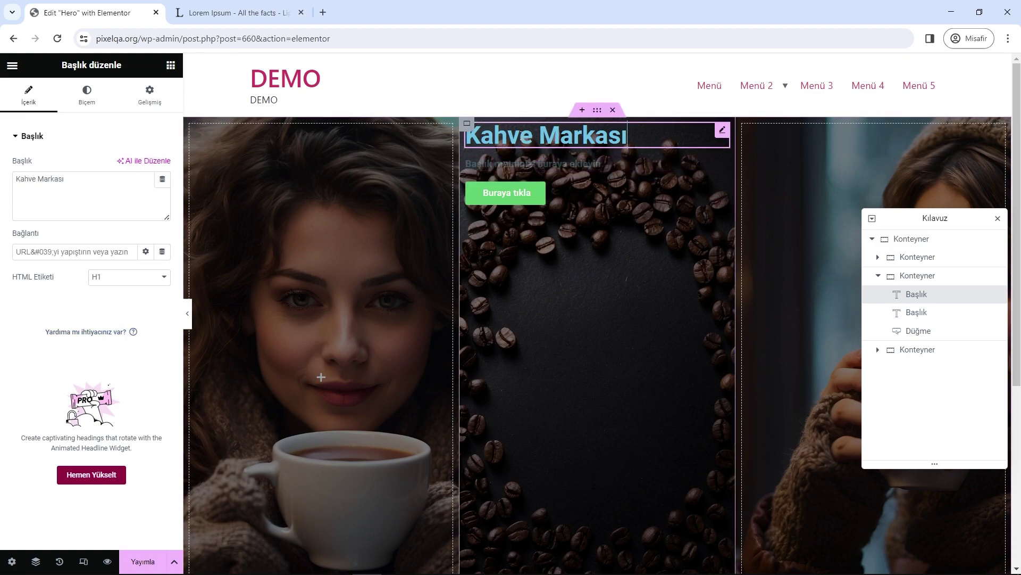
pyautogui.click(96, 105)
pyautogui.click(162, 191)
pyautogui.click(88, 256)
pyautogui.moveTo(88, 256); pyautogui.dragTo(88, 239)
# Change the second heading's text color to the off-white #EFEFEF
pyautogui.click(532, 163)
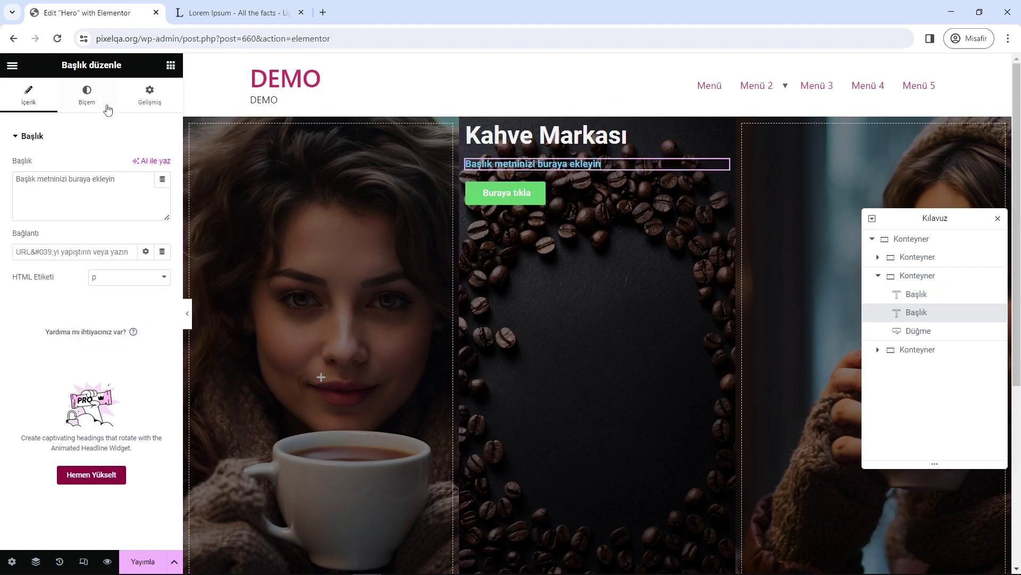
pyautogui.click(108, 110)
pyautogui.click(163, 190)
pyautogui.moveTo(100, 264); pyautogui.dragTo(89, 246)
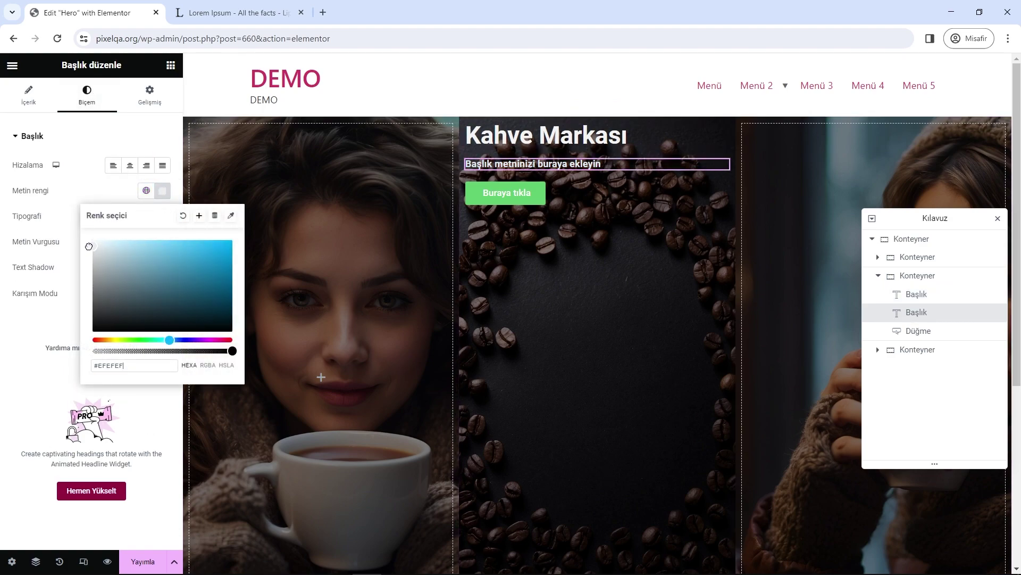
# Copy "Lorem Ipsum is simply dummy text of the printing and typesetting industry." from lipsum.com and use it as the second heading's text in Elementor
pyautogui.click(205, 12)
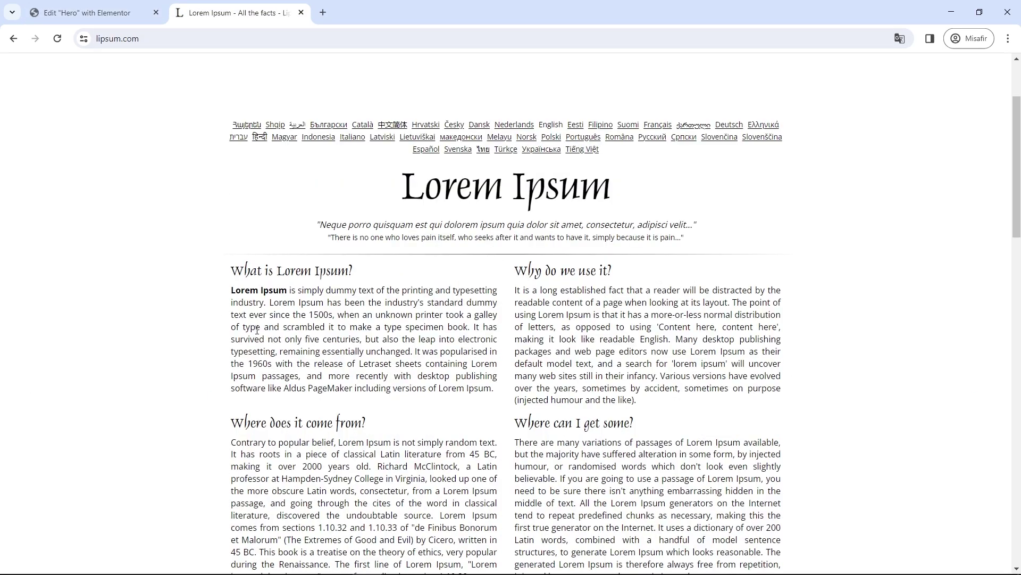
pyautogui.moveTo(232, 293); pyautogui.dragTo(271, 304)
pyautogui.hotkey('ctrl', 'c')
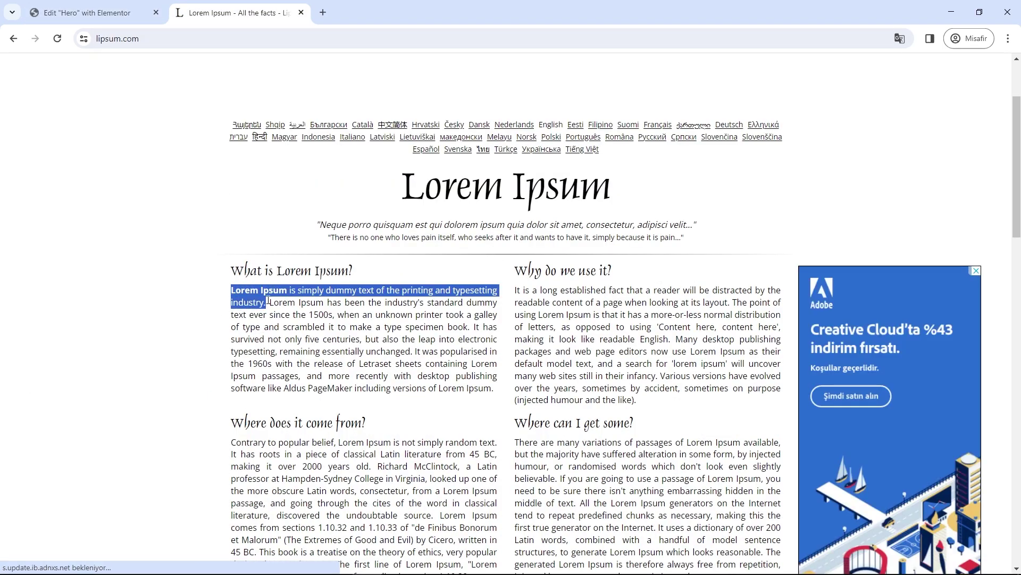
pyautogui.click(88, 12)
pyautogui.tripleClick(516, 164)
pyautogui.click(28, 96)
pyautogui.moveTo(116, 180); pyautogui.dragTo(12, 180)
pyautogui.hotkey('ctrl', 'v')
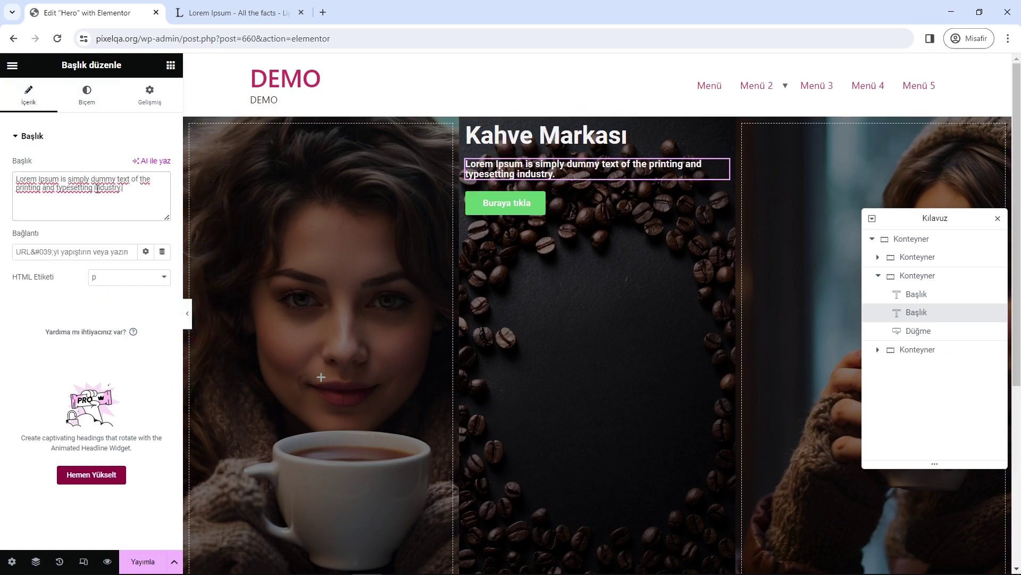
# Center-align the Lorem Ipsum text and the Kahve Markası heading in the middle container
pyautogui.click(87, 96)
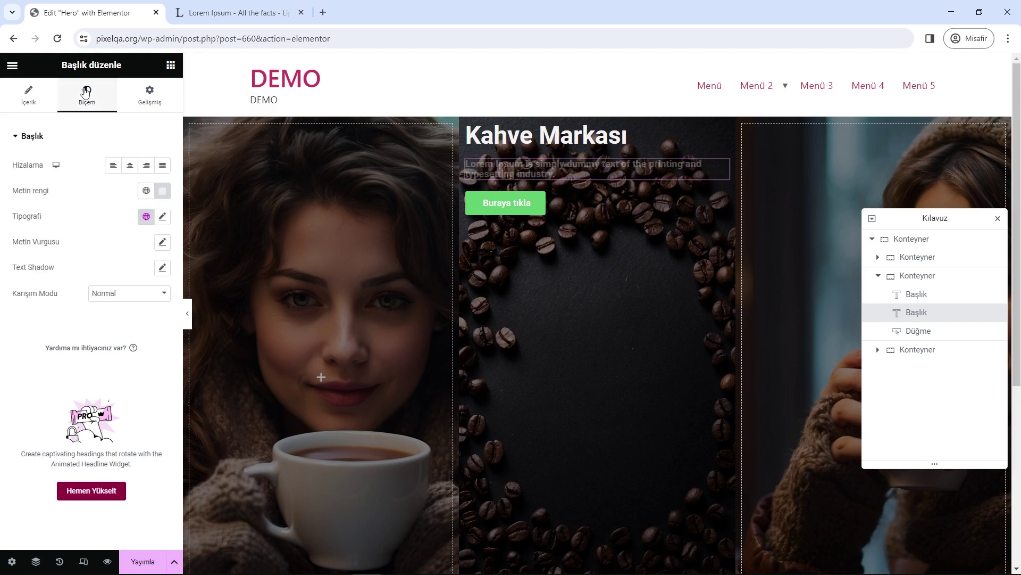
pyautogui.click(130, 165)
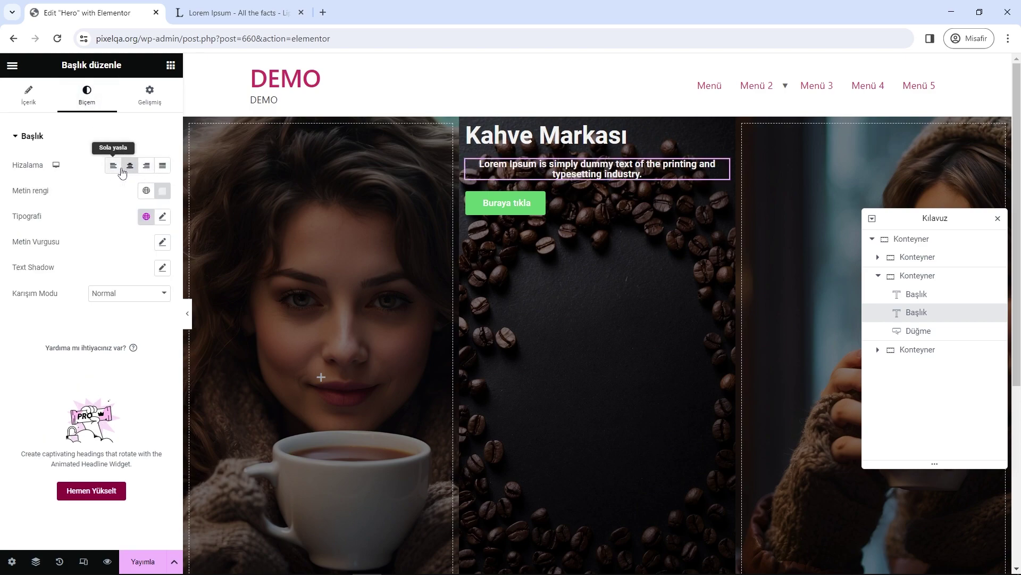
pyautogui.click(553, 135)
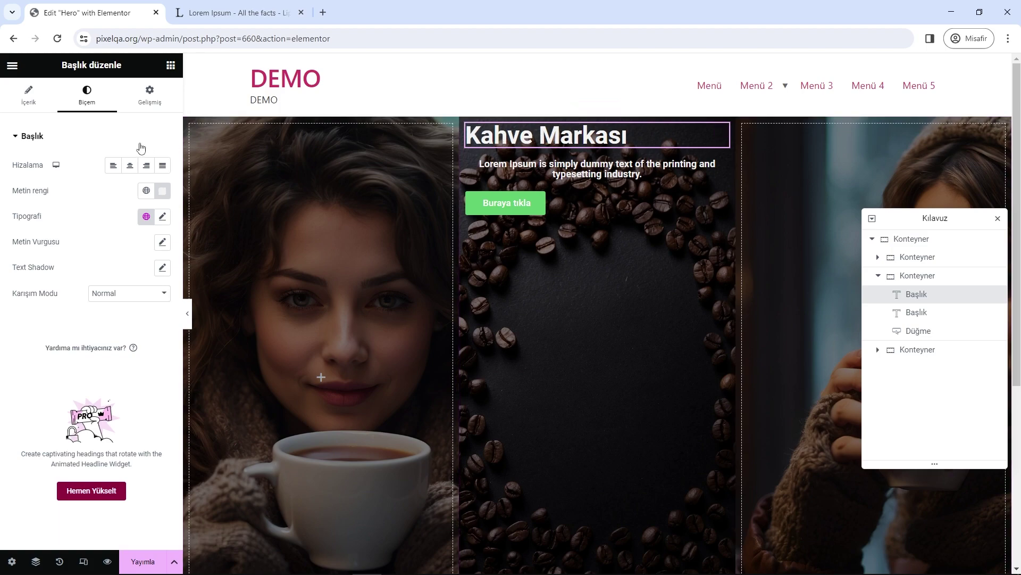
pyautogui.click(131, 166)
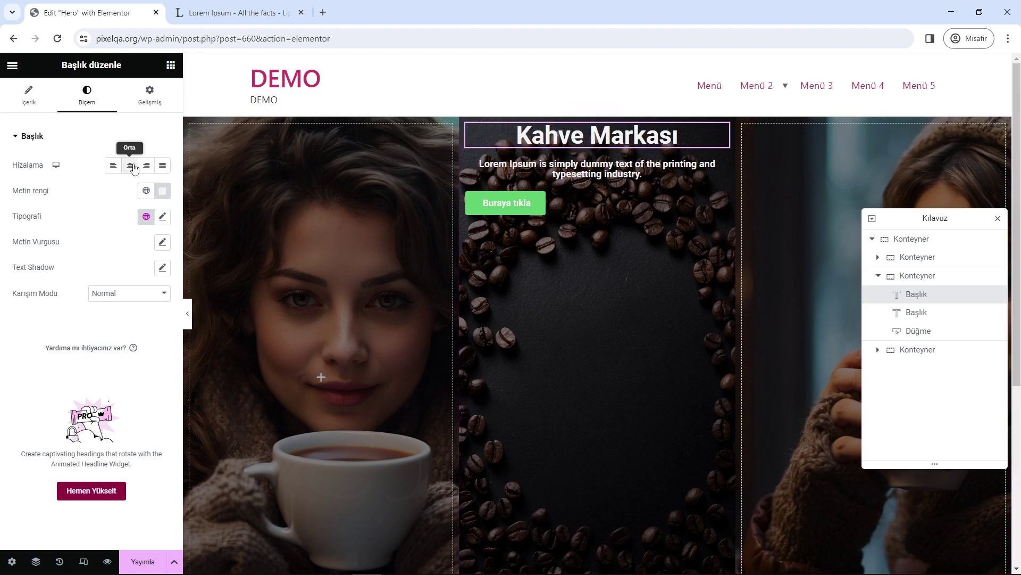
# Center-align the Buraya tıkla button and add the circled right-arrow icon from the icon library to it
pyautogui.click(527, 208)
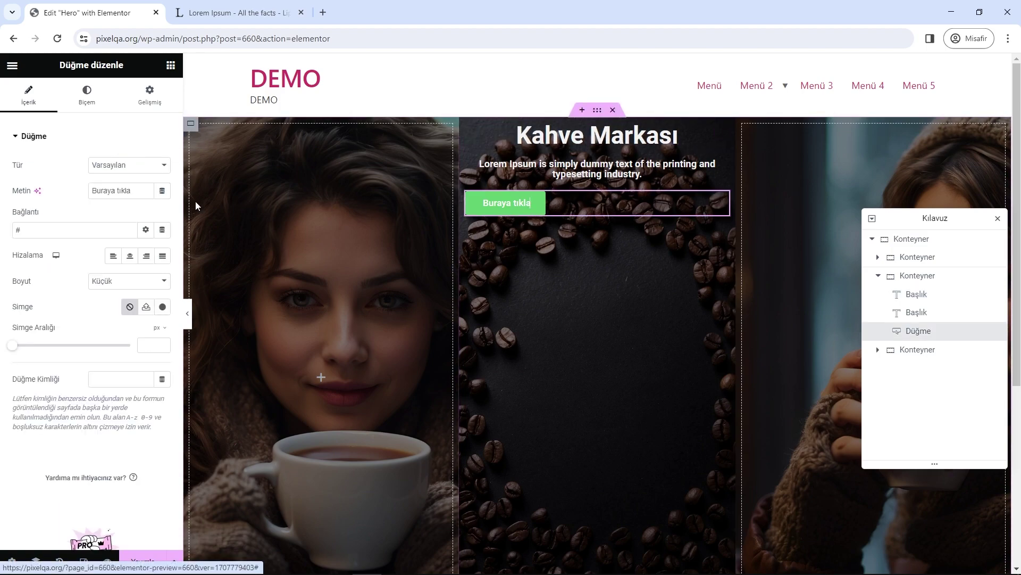
pyautogui.click(131, 257)
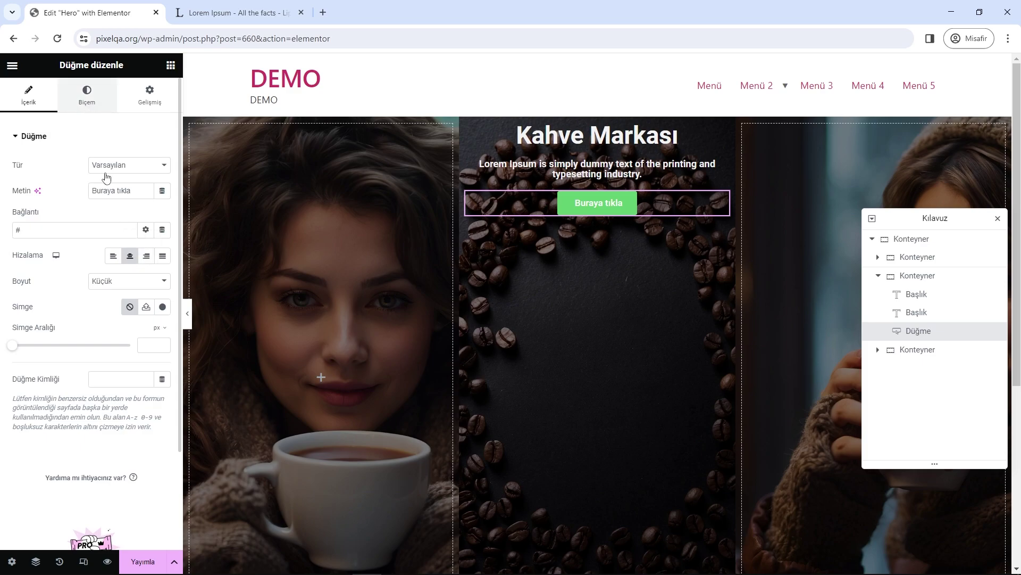
pyautogui.click(162, 308)
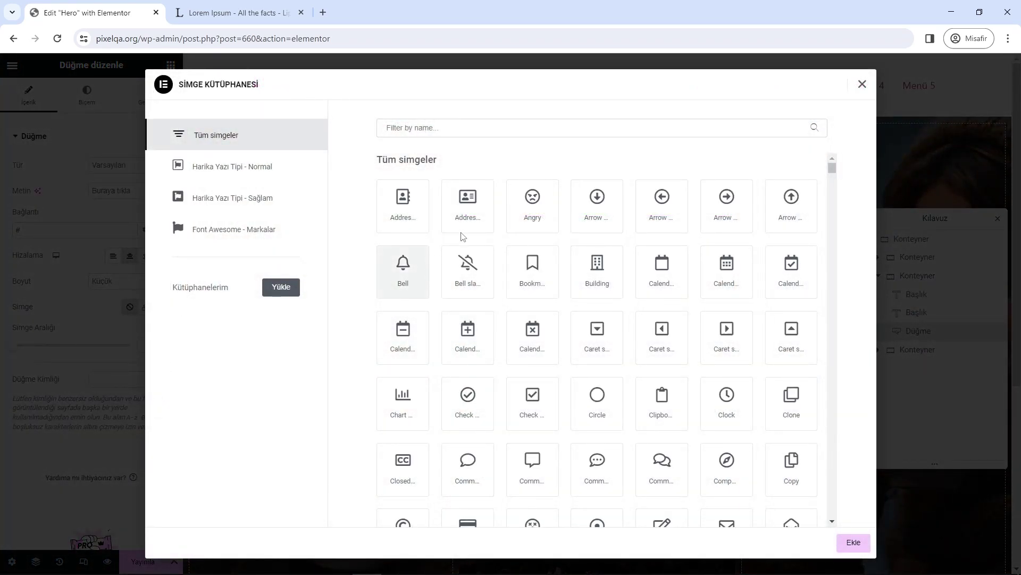
pyautogui.click(728, 227)
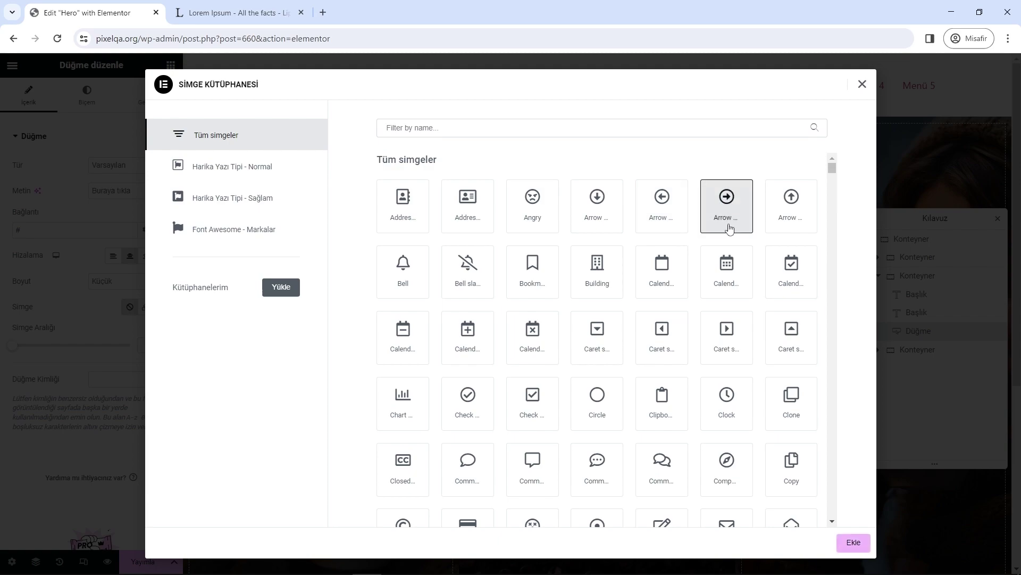
pyautogui.click(854, 542)
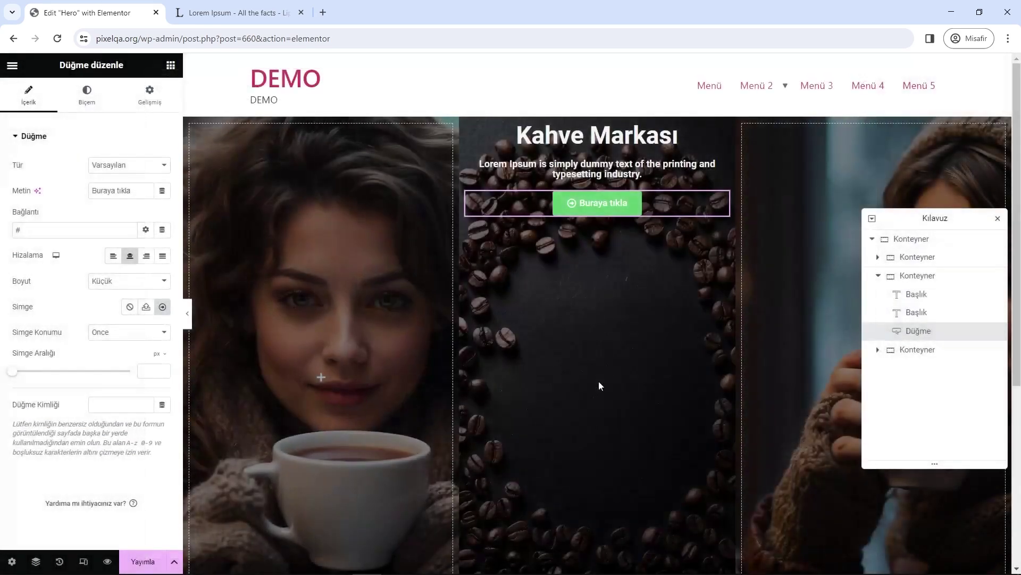
# Change the button's normal background color to the dark brown #5B2900
pyautogui.click(90, 100)
pyautogui.click(163, 293)
pyautogui.moveTo(131, 443); pyautogui.dragTo(101, 446)
pyautogui.moveTo(167, 360); pyautogui.dragTo(254, 388)
pyautogui.click(94, 343)
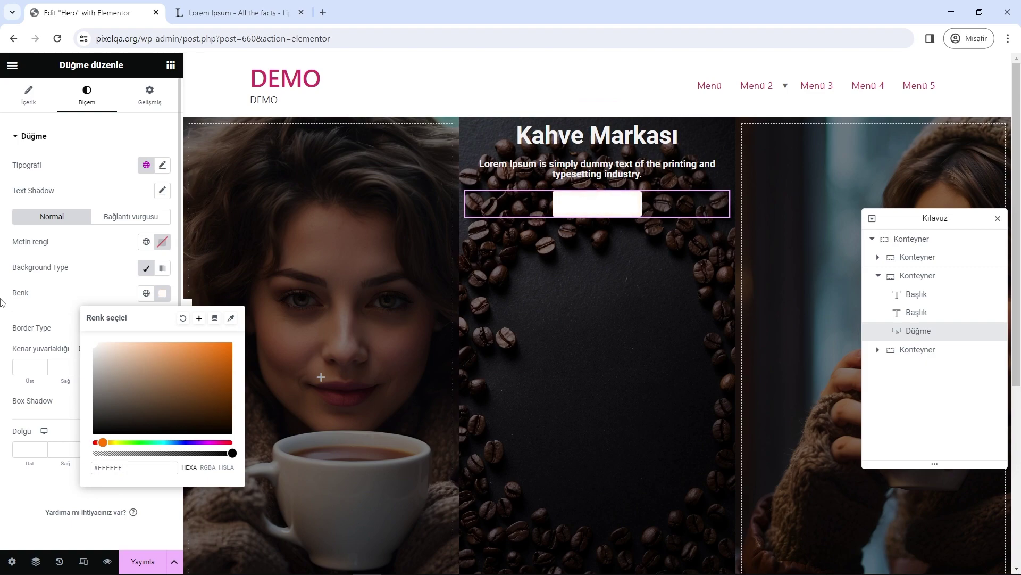
pyautogui.click(70, 312)
pyautogui.click(162, 293)
pyautogui.moveTo(198, 398); pyautogui.dragTo(234, 402)
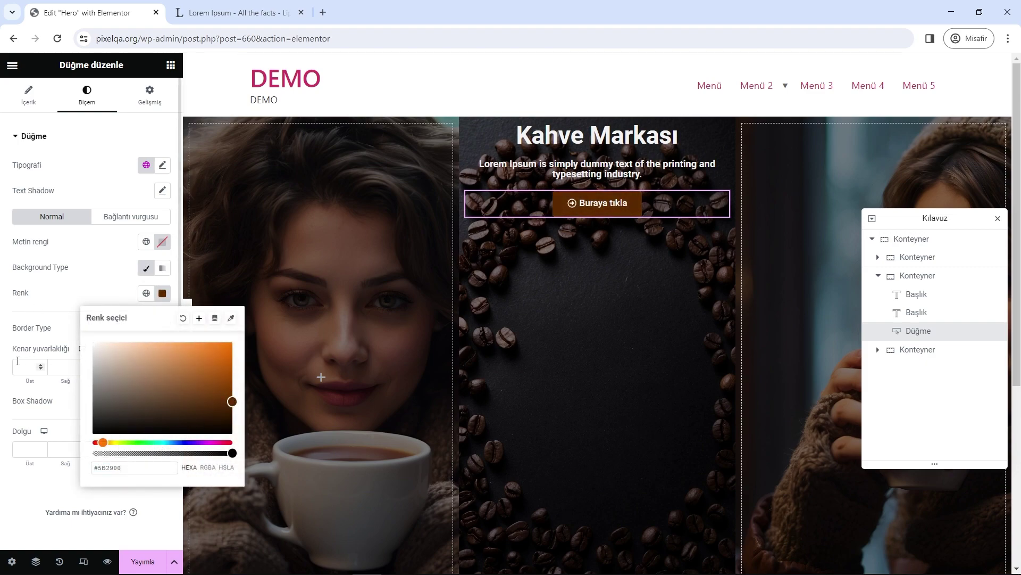
pyautogui.press('Escape')
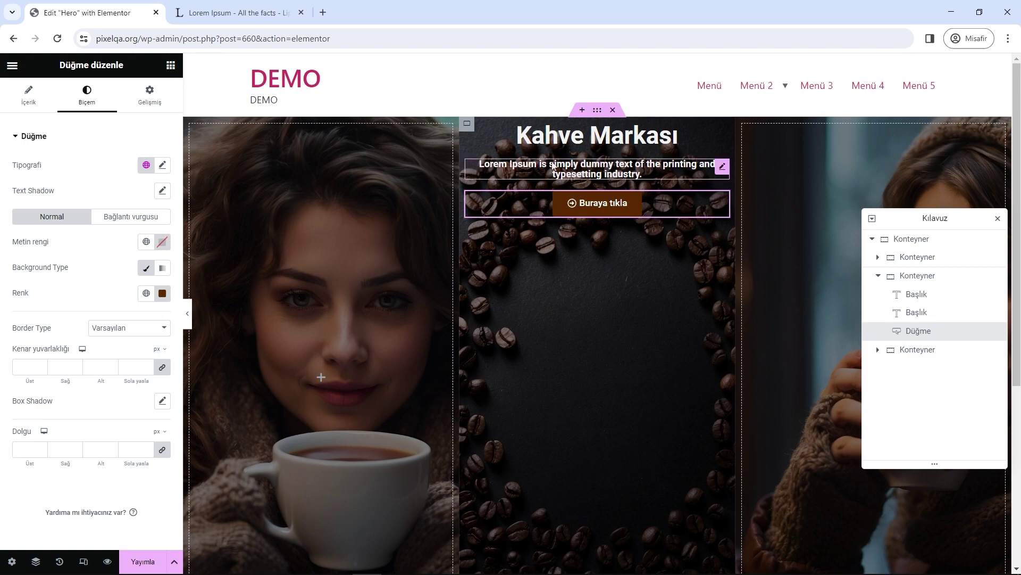
# Vertically center the middle container's contents by setting its Justify Content to Orta
pyautogui.click(930, 311)
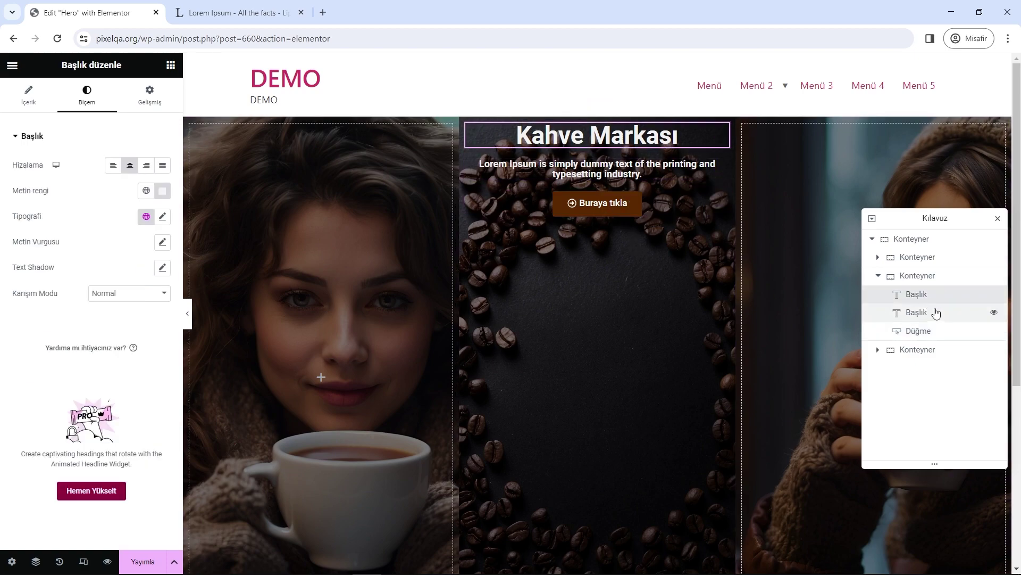
pyautogui.click(922, 277)
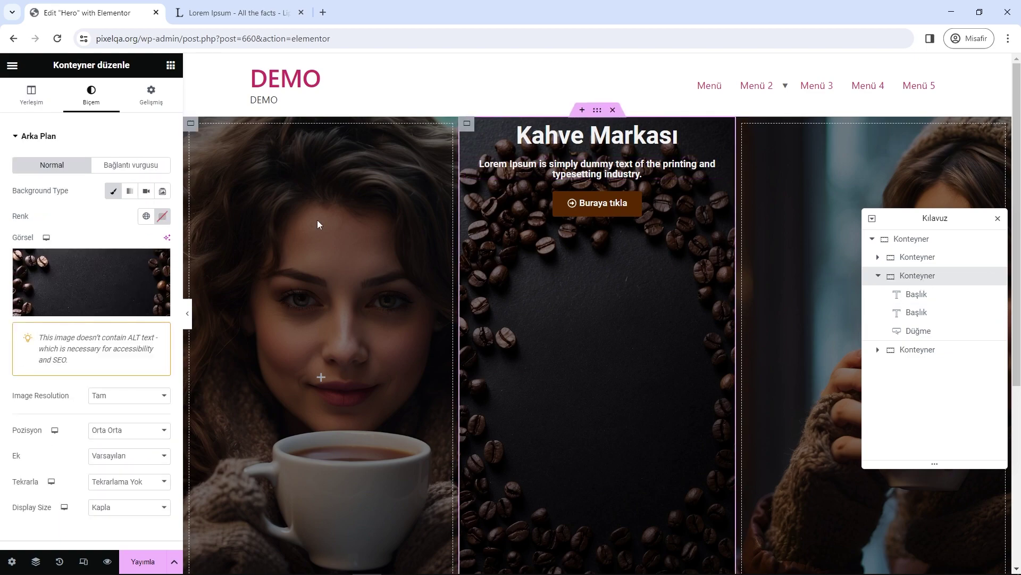
pyautogui.click(30, 95)
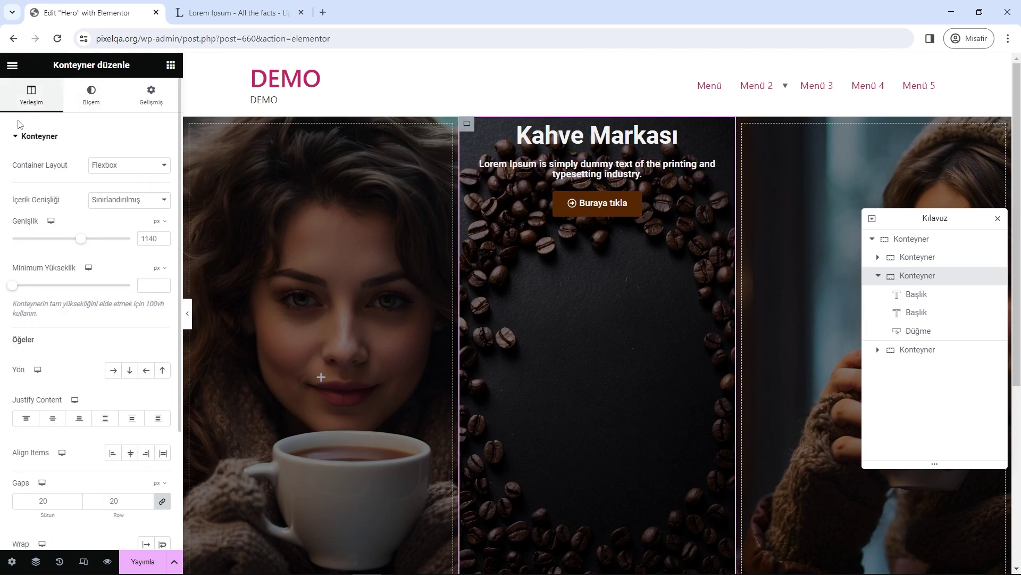
pyautogui.click(52, 419)
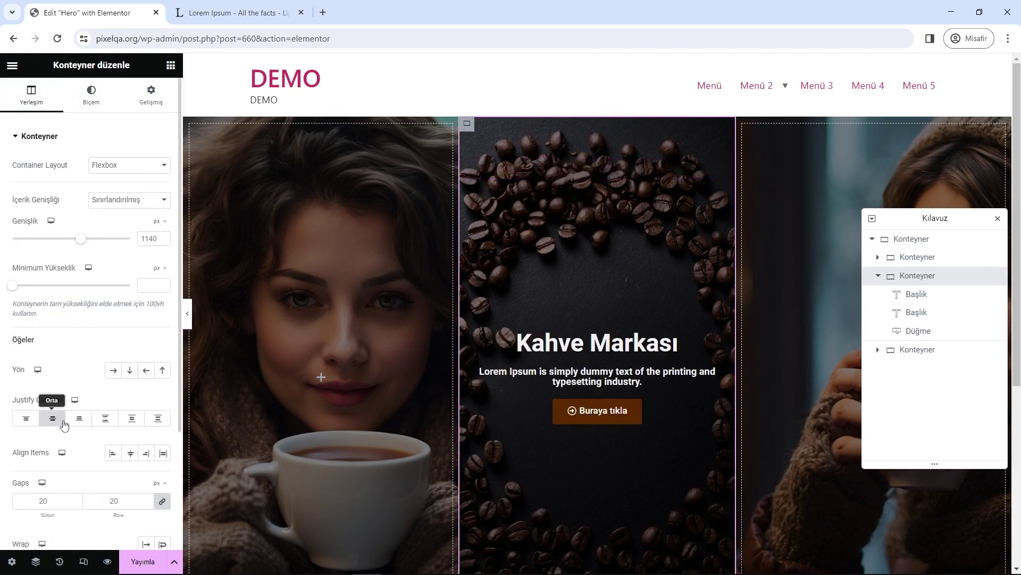
# Close the Kılavuz structure window and examine the hero section at full width without the editing panel
pyautogui.click(999, 220)
pyautogui.click(187, 313)
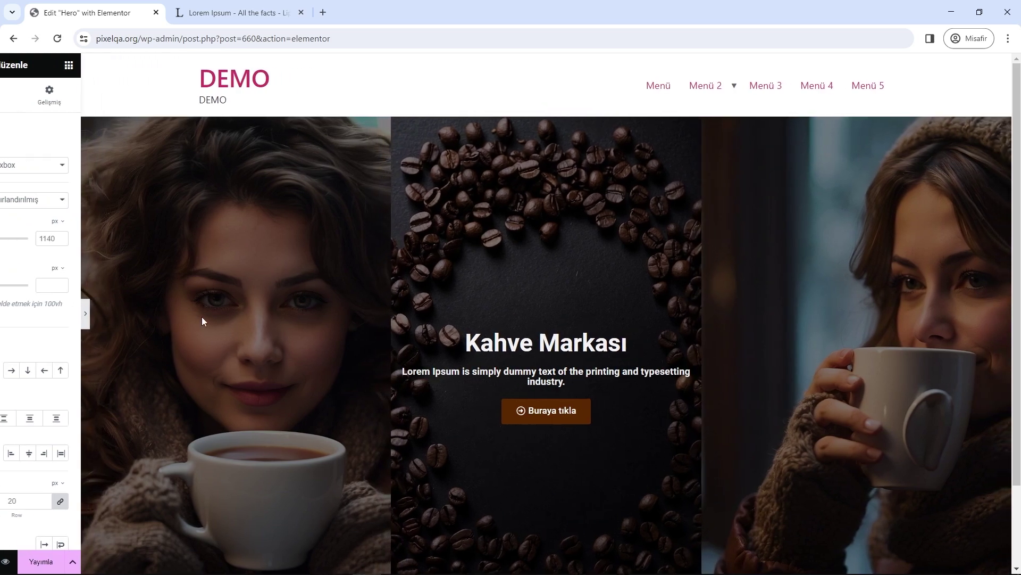
pyautogui.scroll(1, 211, 322)
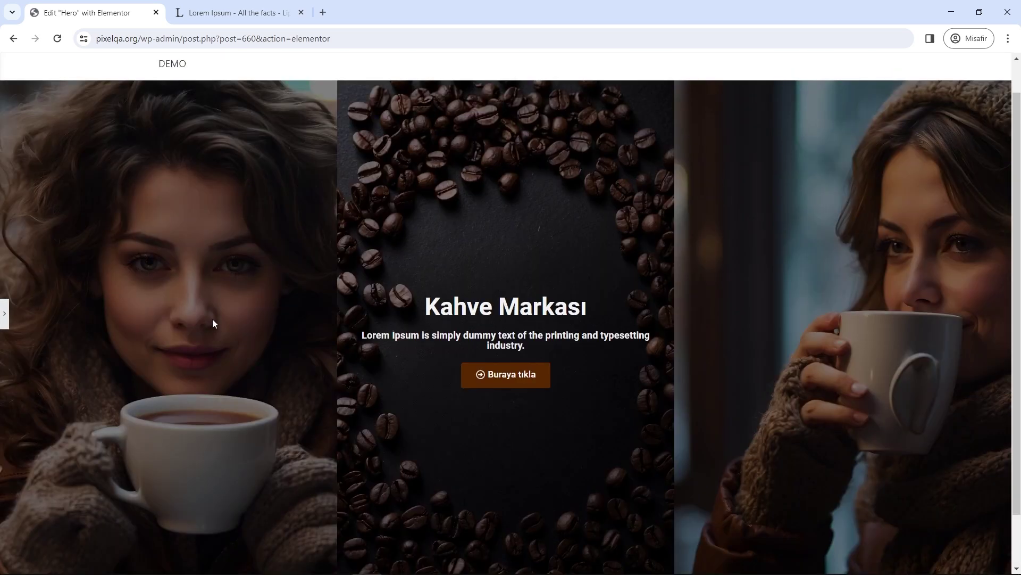
pyautogui.click(5, 313)
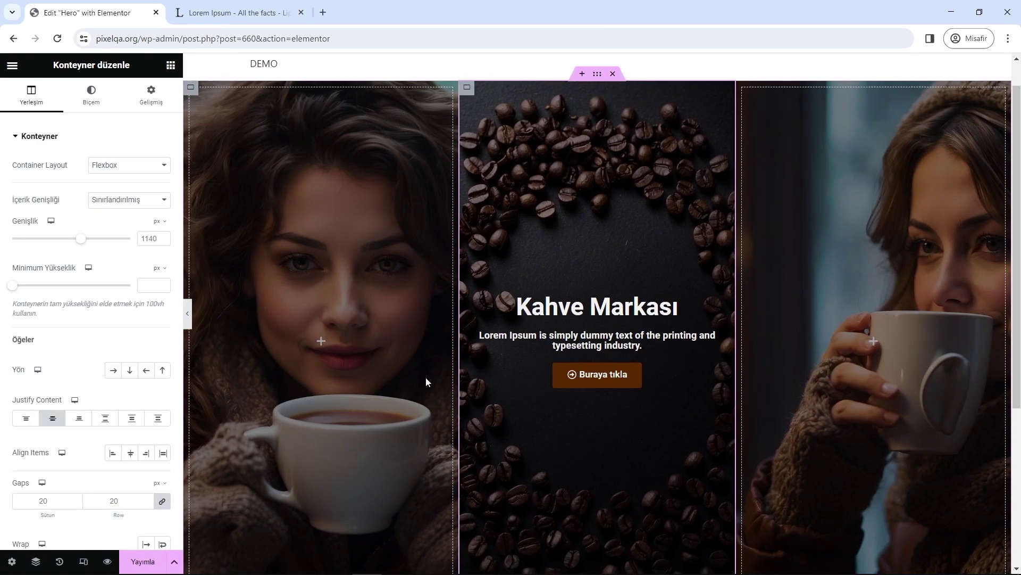
# Examine the hero section's responsive layout in tablet and mobile portrait previews, including the stacked containers on mobile
pyautogui.click(84, 561)
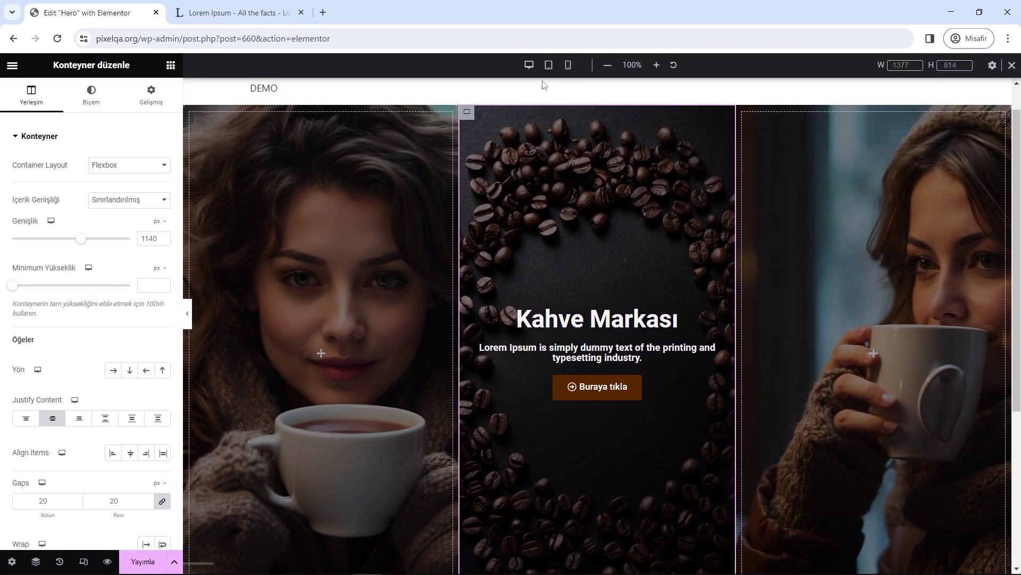
pyautogui.click(548, 65)
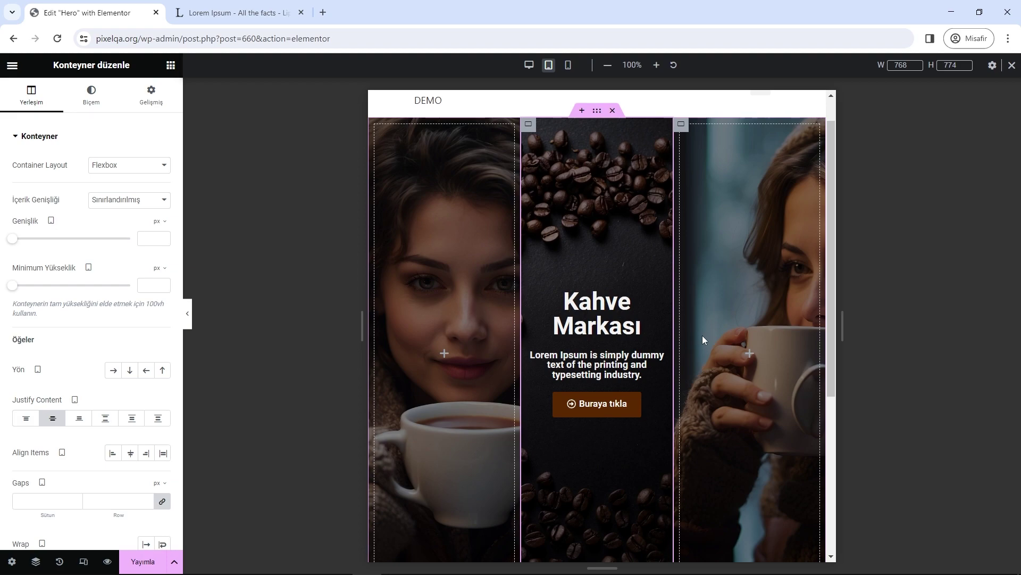
pyautogui.click(568, 66)
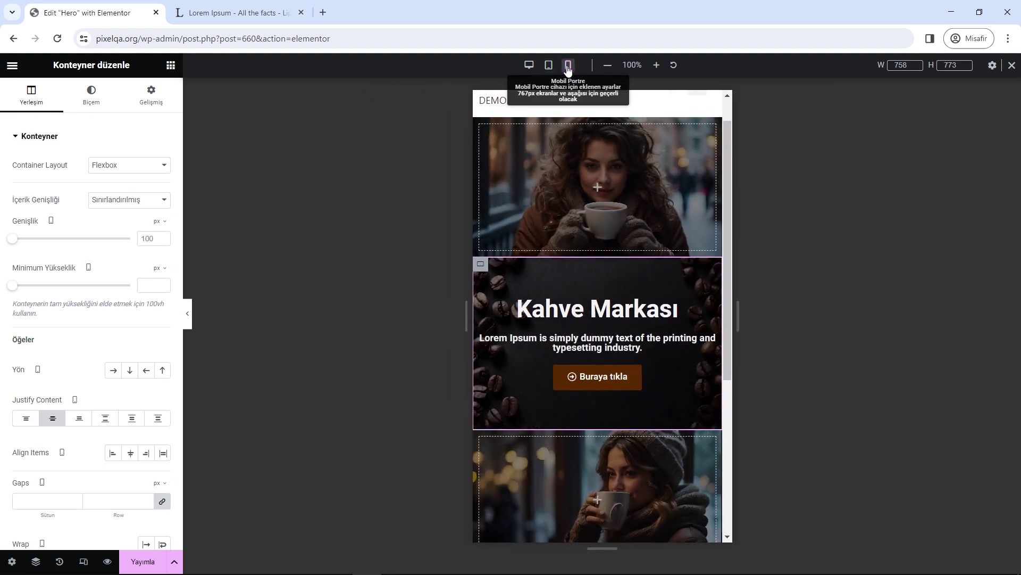
pyautogui.click(187, 314)
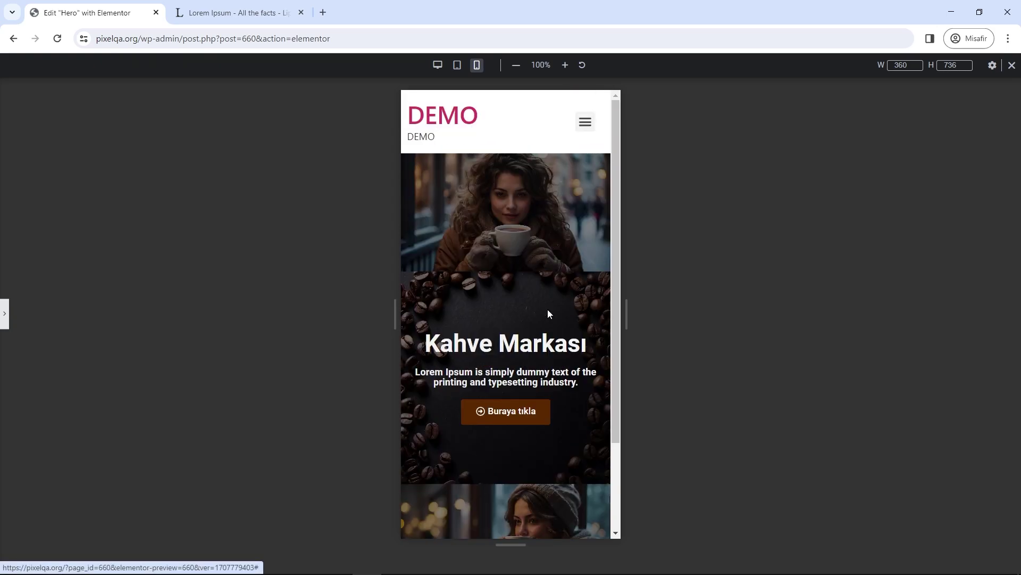
pyautogui.scroll(-1, 548, 311)
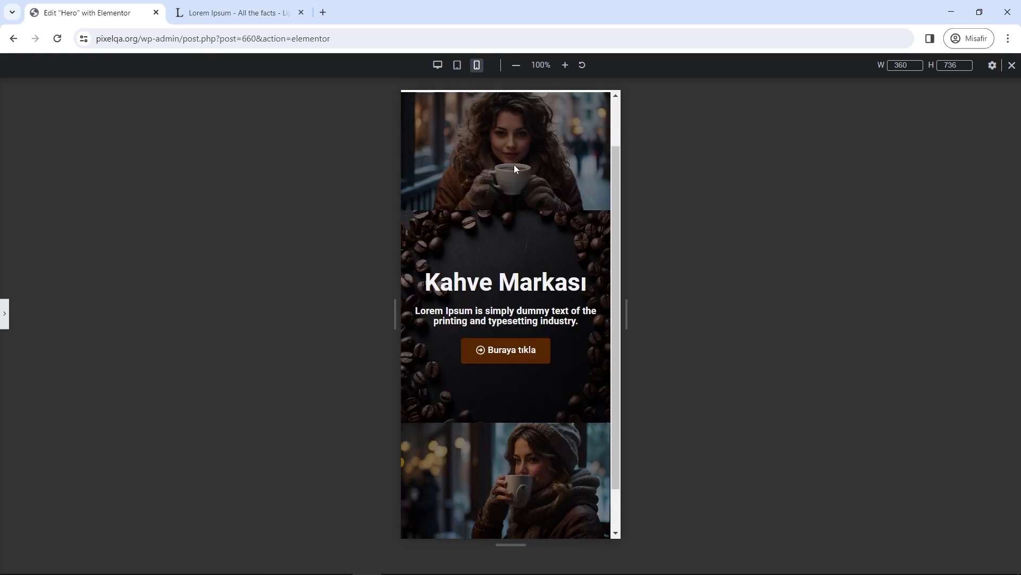